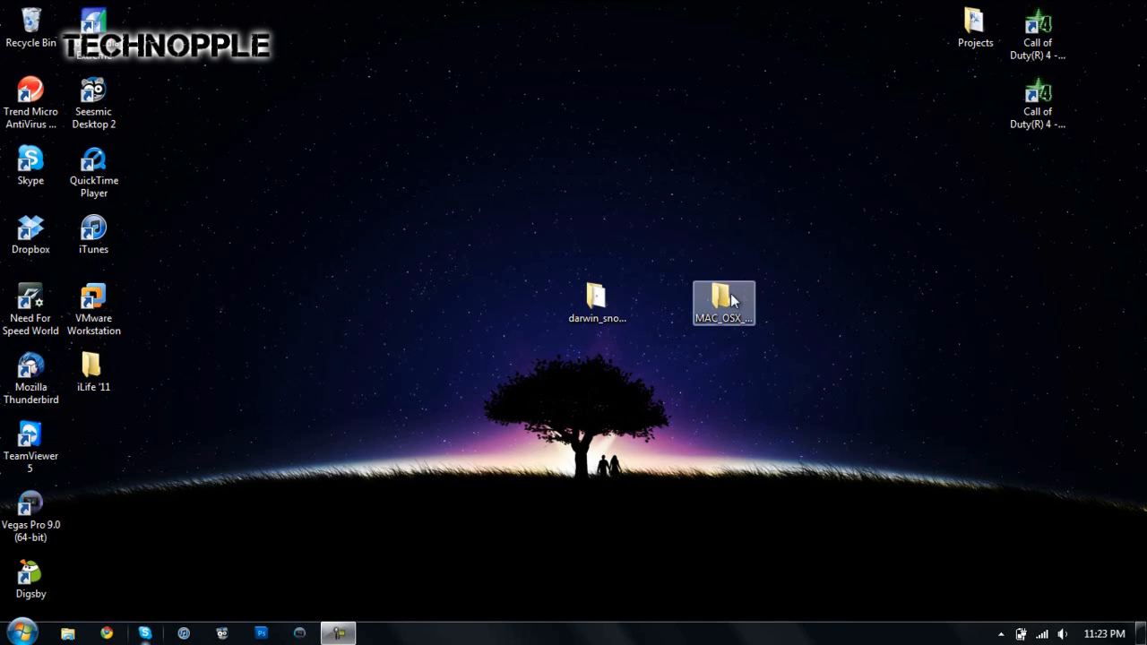
Step: Open the MAC_OSX_10-6-2_VMWARE_7 folder from the desktop
{"action": "left_click", "coordinate": [719, 321]}
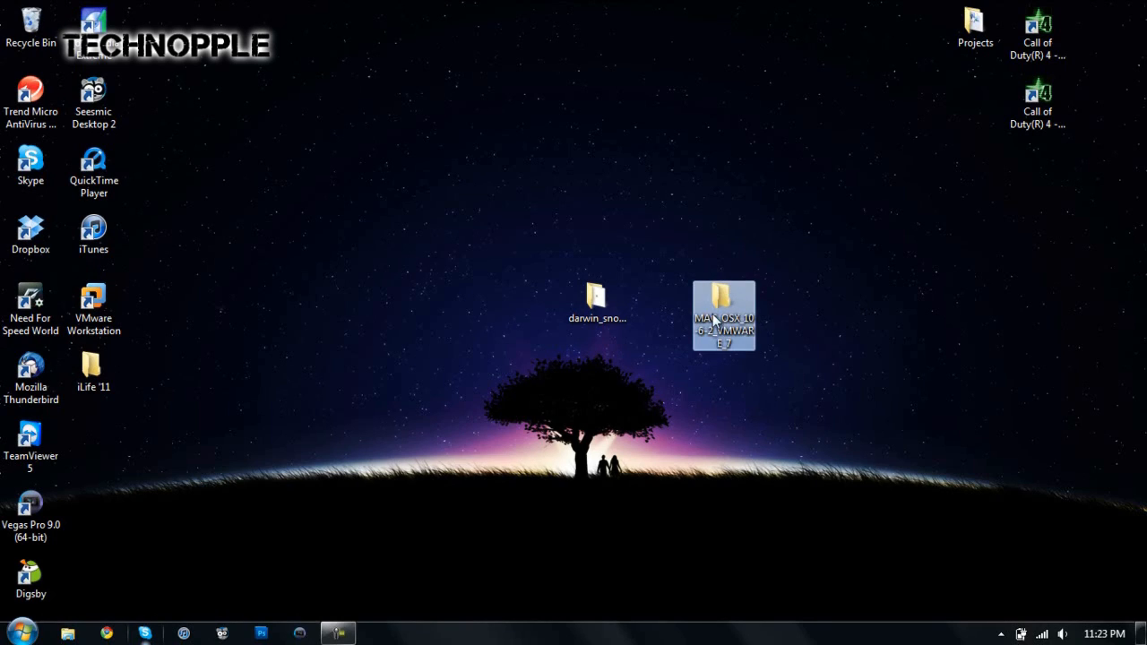
{"action": "left_click", "coordinate": [703, 177]}
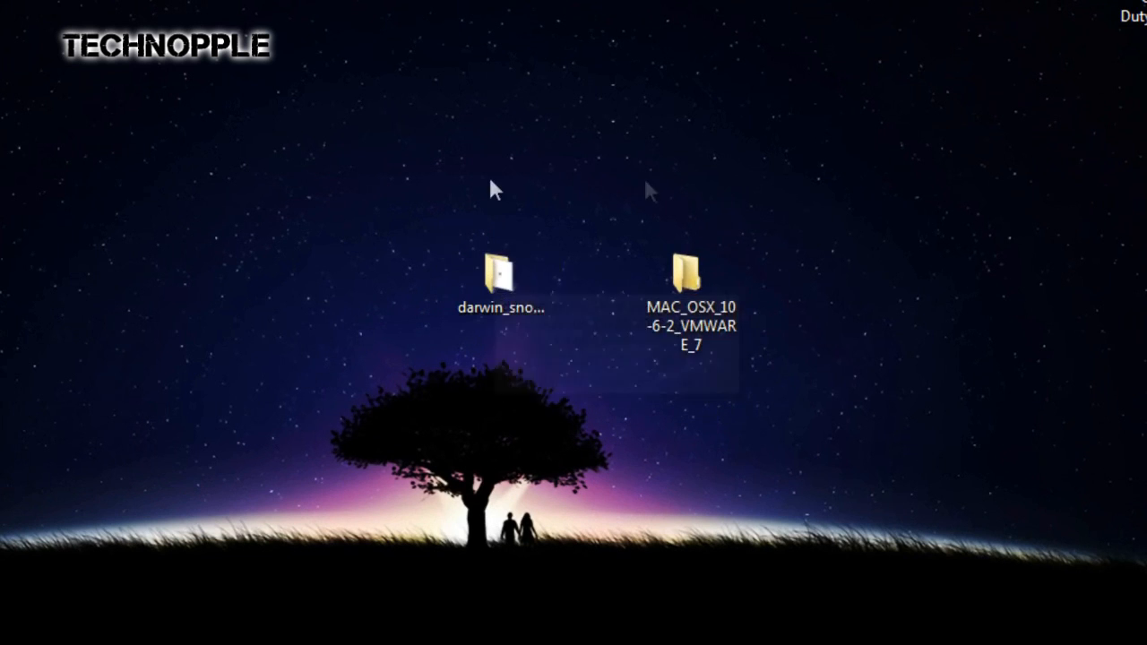
{"action": "left_click", "coordinate": [673, 276]}
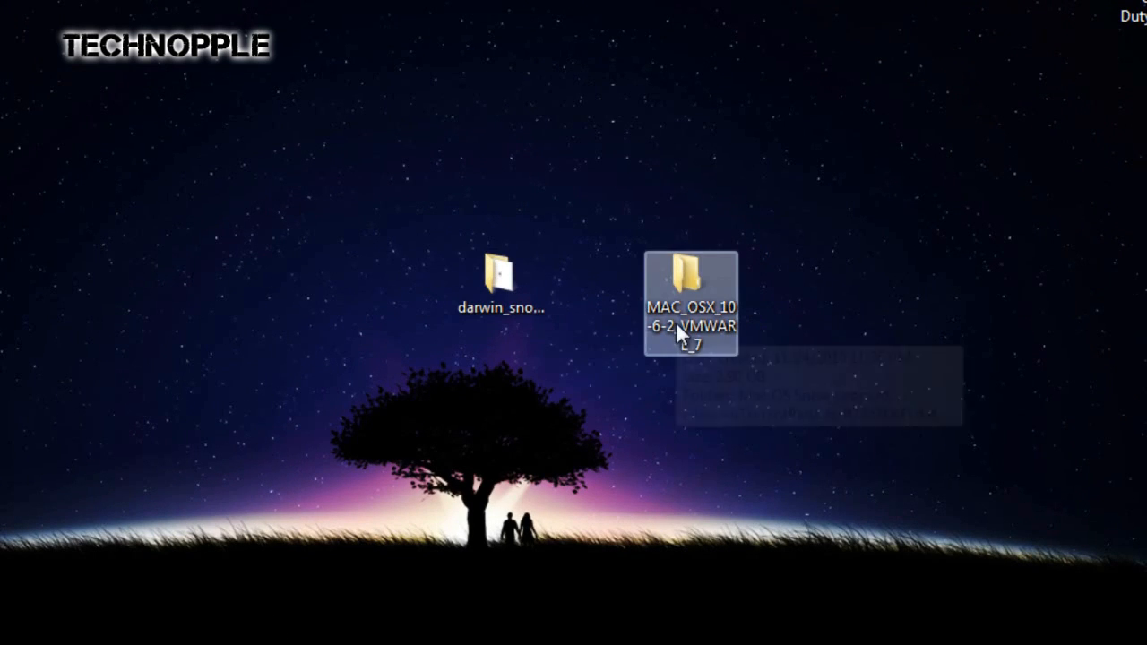
{"action": "double_click", "coordinate": [706, 265]}
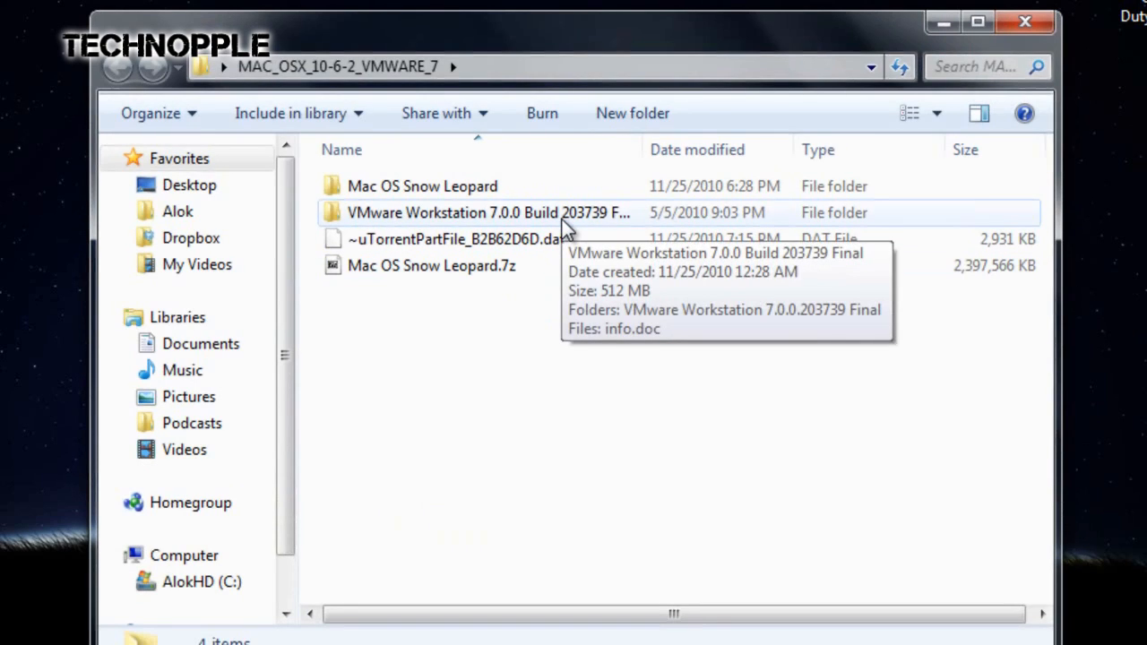
Step: View the serial number file sn.txt in the VMware Workstation 7.0.0.203739 Final folder, close it and return to the MAC_OSX_10-6-2_VMWARE_7 folder
{"action": "double_click", "coordinate": [415, 219]}
{"action": "left_click", "coordinate": [473, 192]}
{"action": "double_click", "coordinate": [475, 194]}
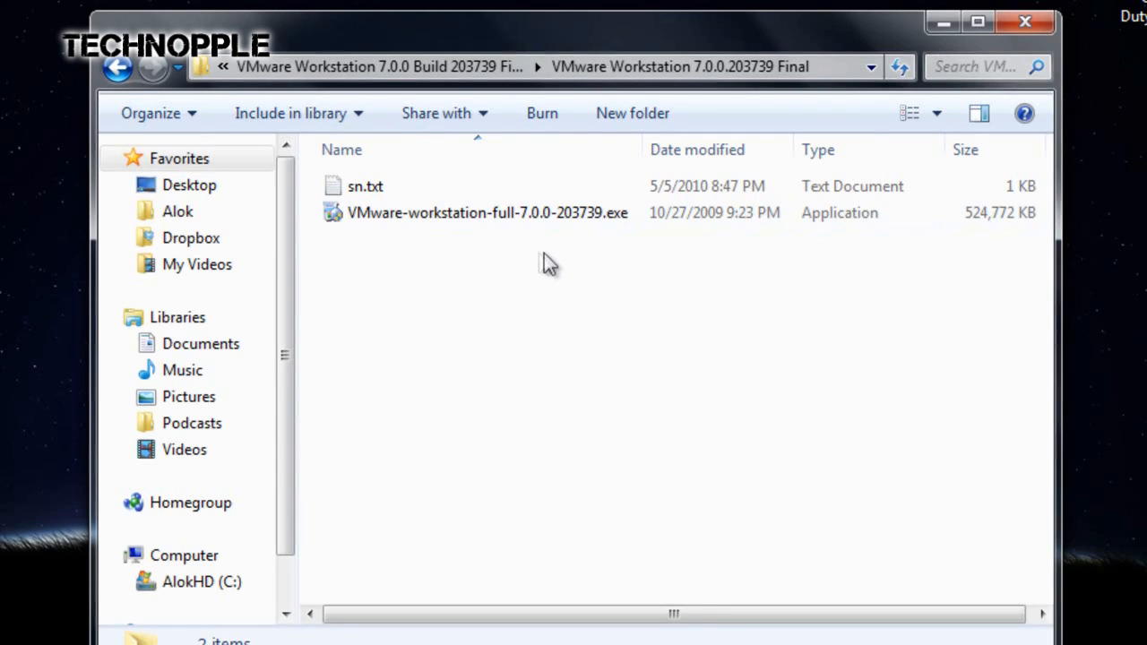
{"action": "double_click", "coordinate": [380, 189]}
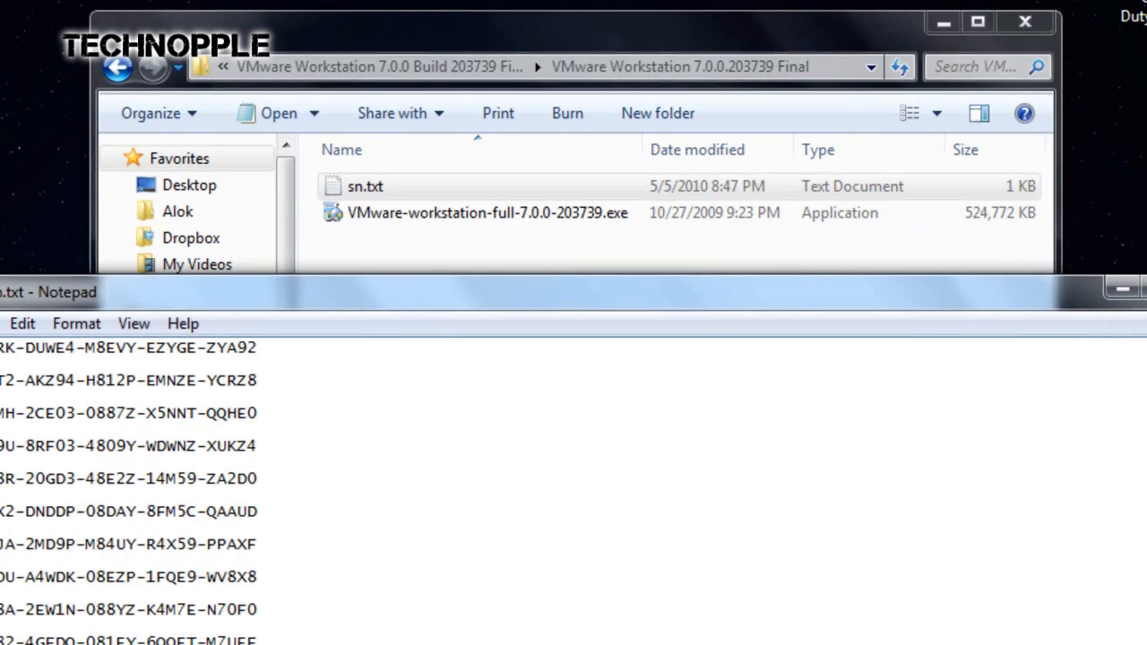
{"action": "left_click", "coordinate": [1146, 288]}
{"action": "left_click", "coordinate": [735, 335]}
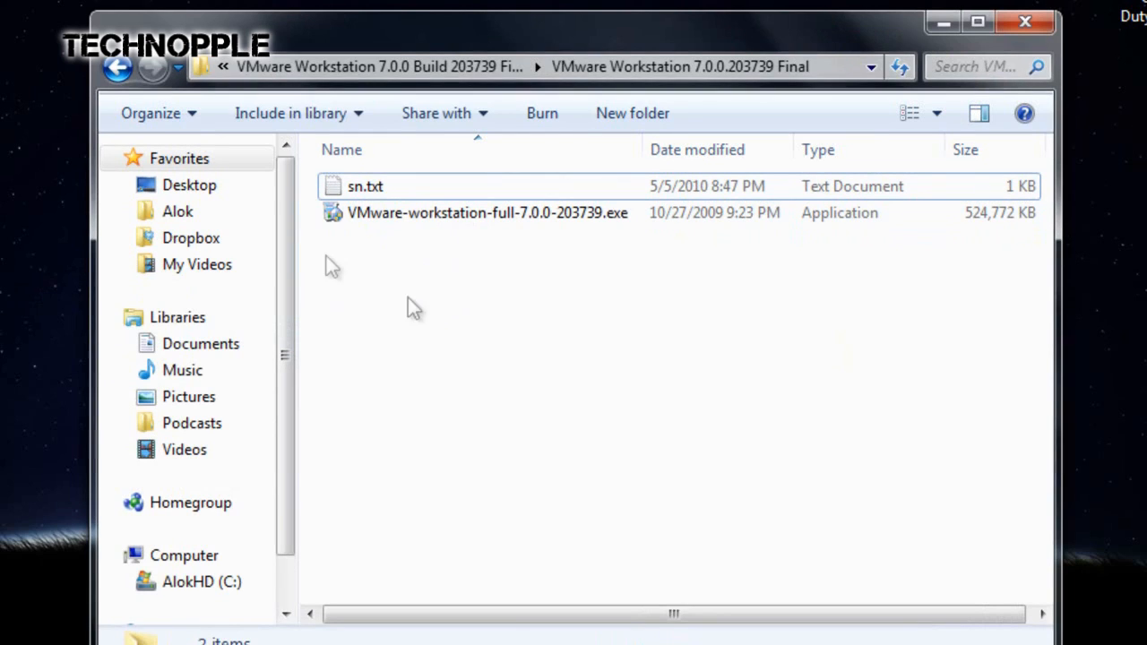
{"action": "left_click", "coordinate": [117, 70]}
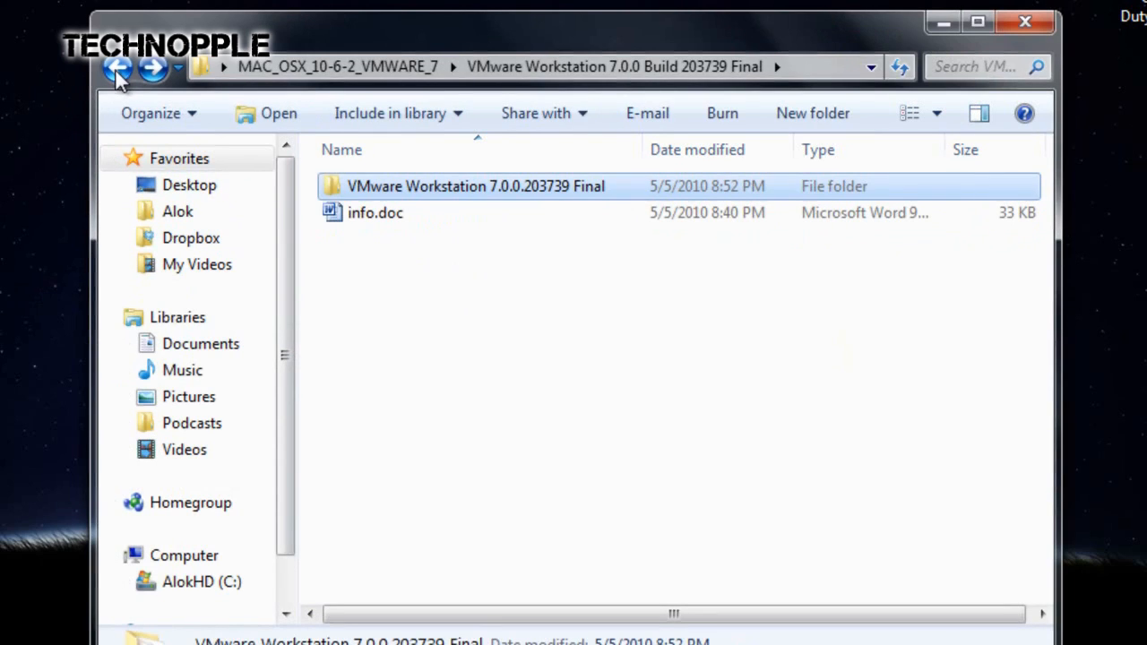
{"action": "left_click", "coordinate": [117, 69]}
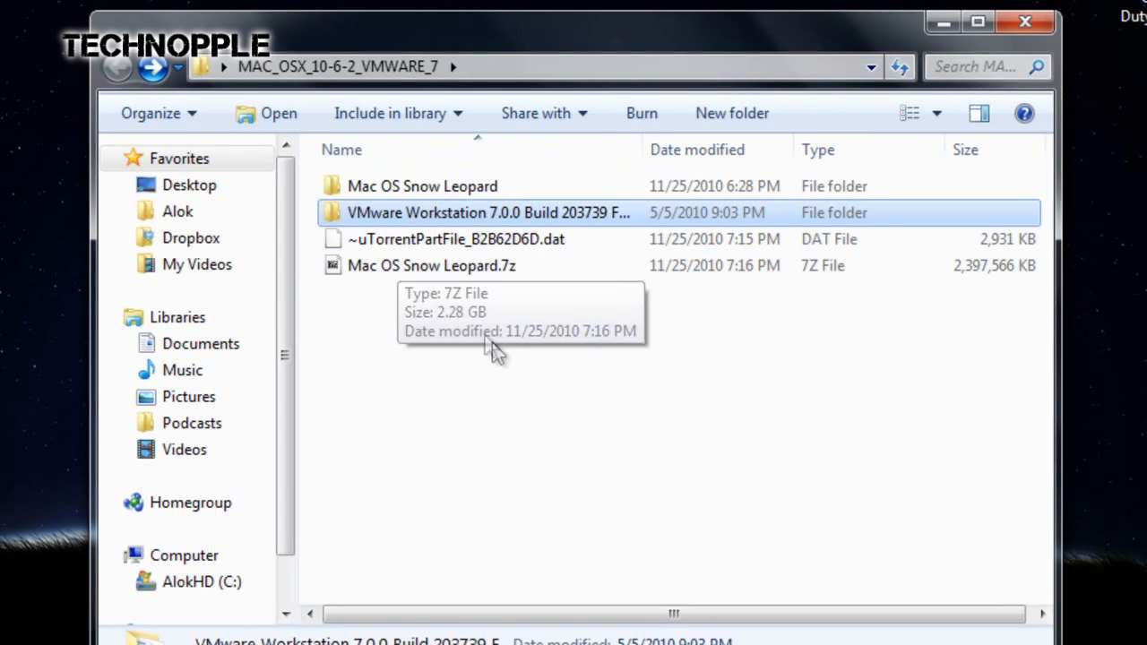
Step: Extract Mac OS Snow Leopard.7z into the MAC_OSX_10-6-2_VMWARE_7 folder with 7-Zip, replacing all existing files, and close the archive
{"action": "right_click", "coordinate": [407, 274]}
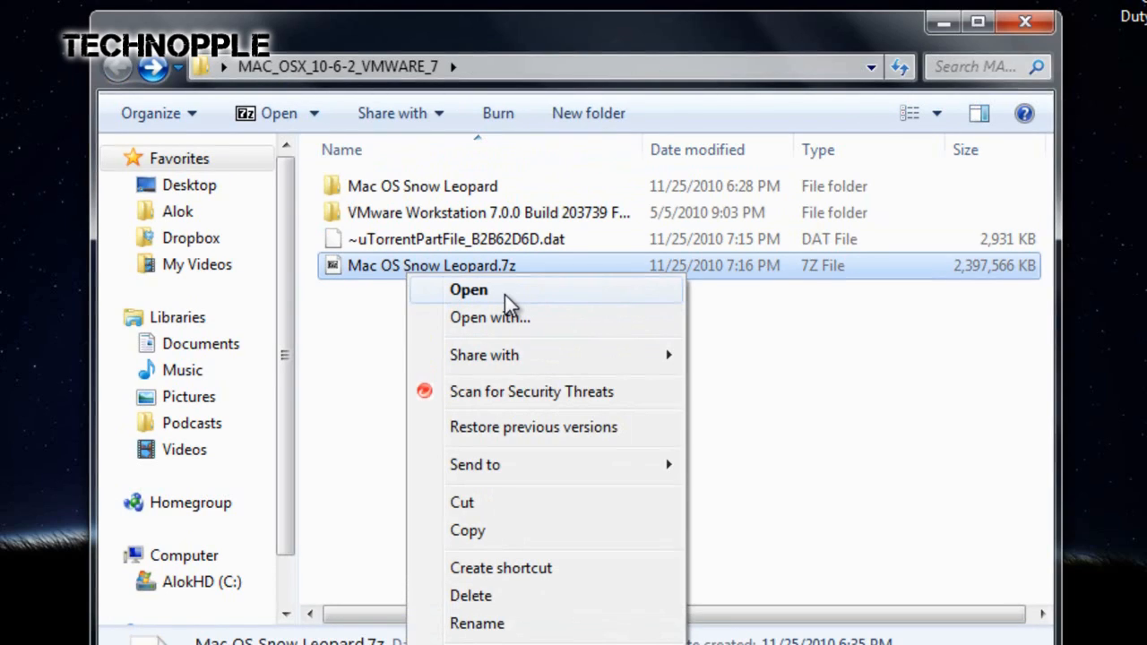
{"action": "left_click", "coordinate": [383, 305]}
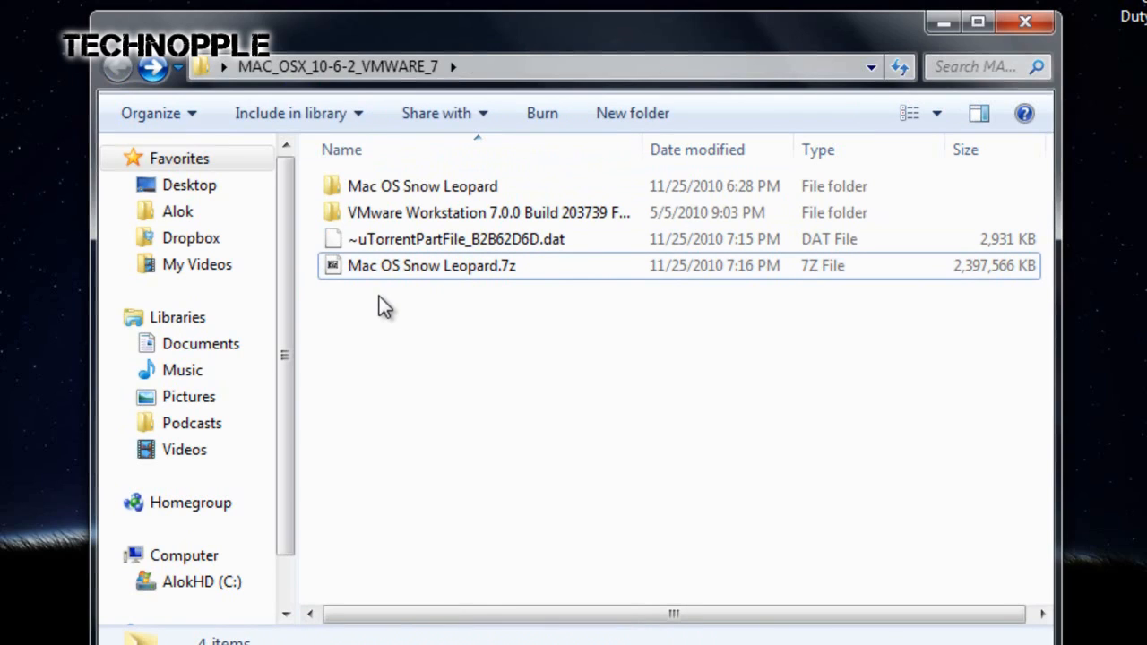
{"action": "right_click", "coordinate": [408, 272]}
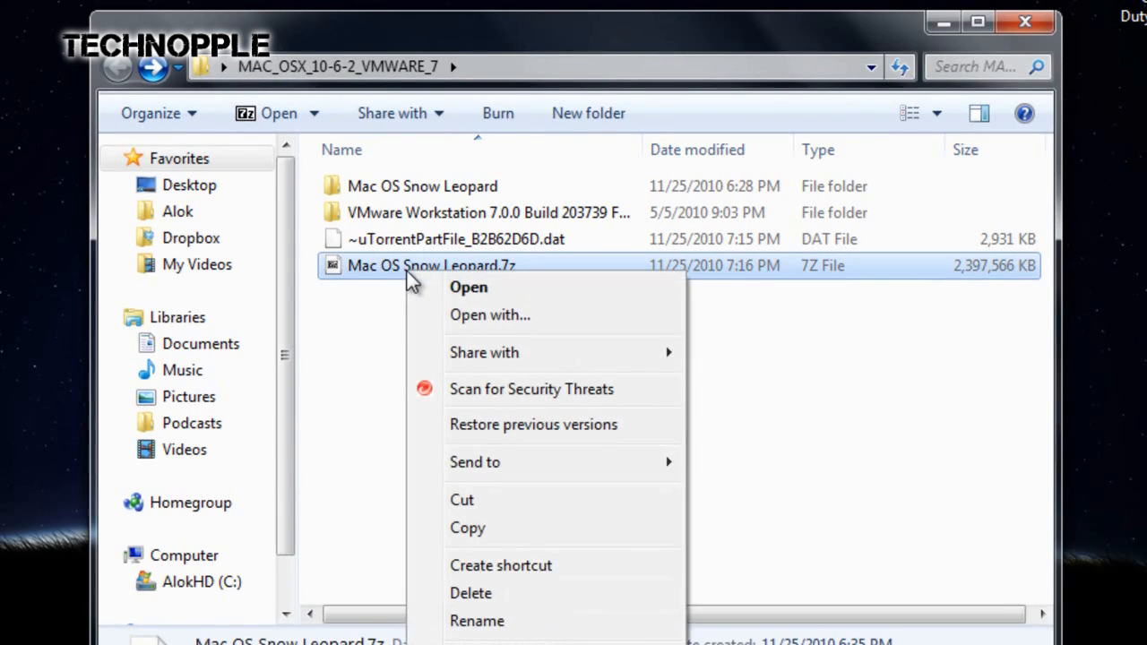
{"action": "left_click", "coordinate": [467, 288]}
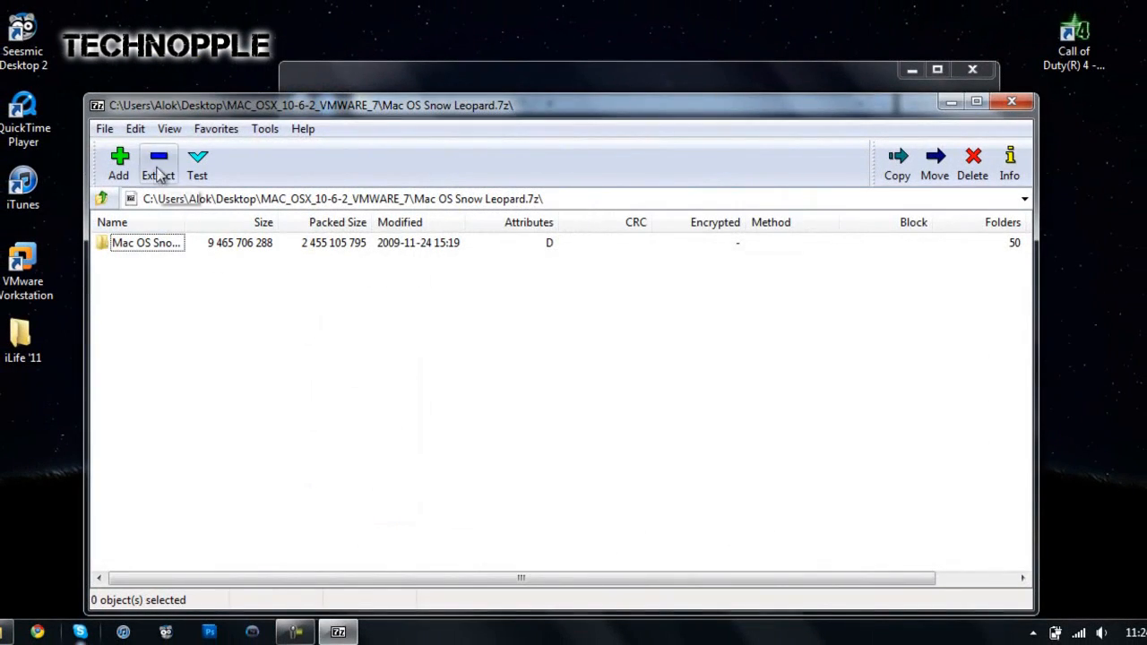
{"action": "left_click", "coordinate": [159, 170]}
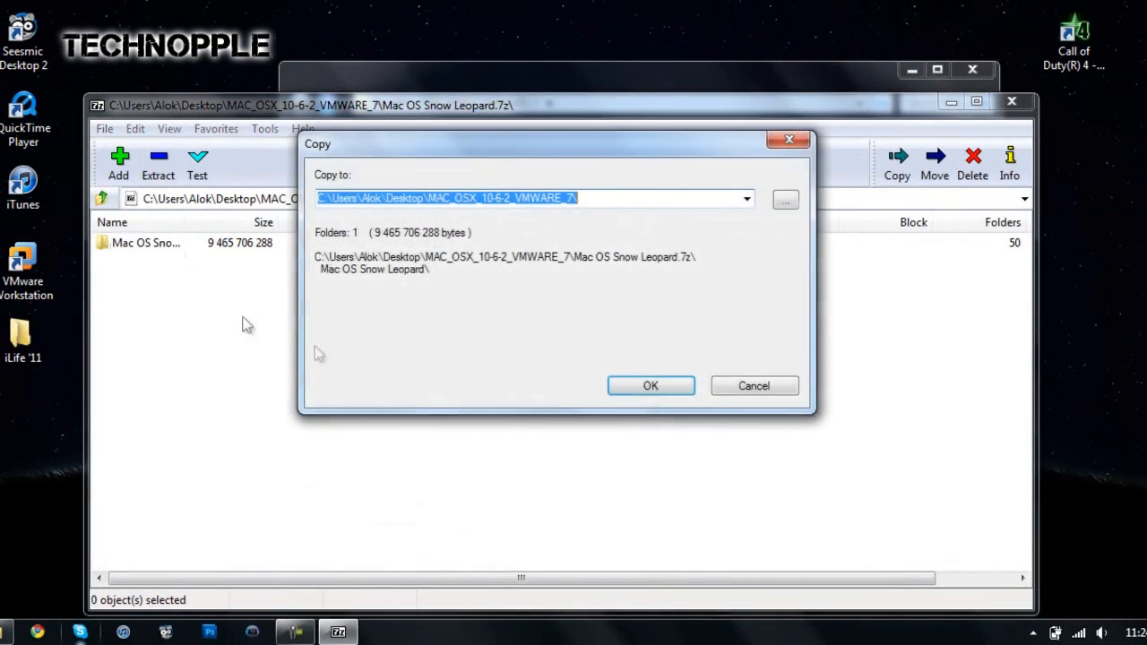
{"action": "left_click", "coordinate": [650, 387]}
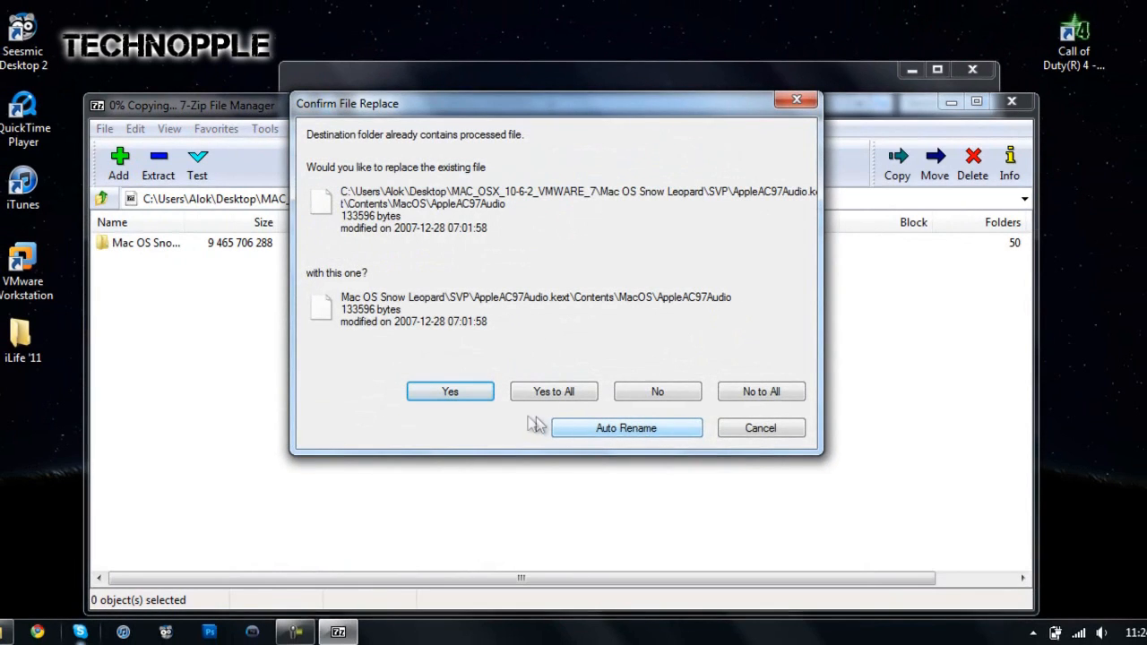
{"action": "left_click", "coordinate": [537, 395]}
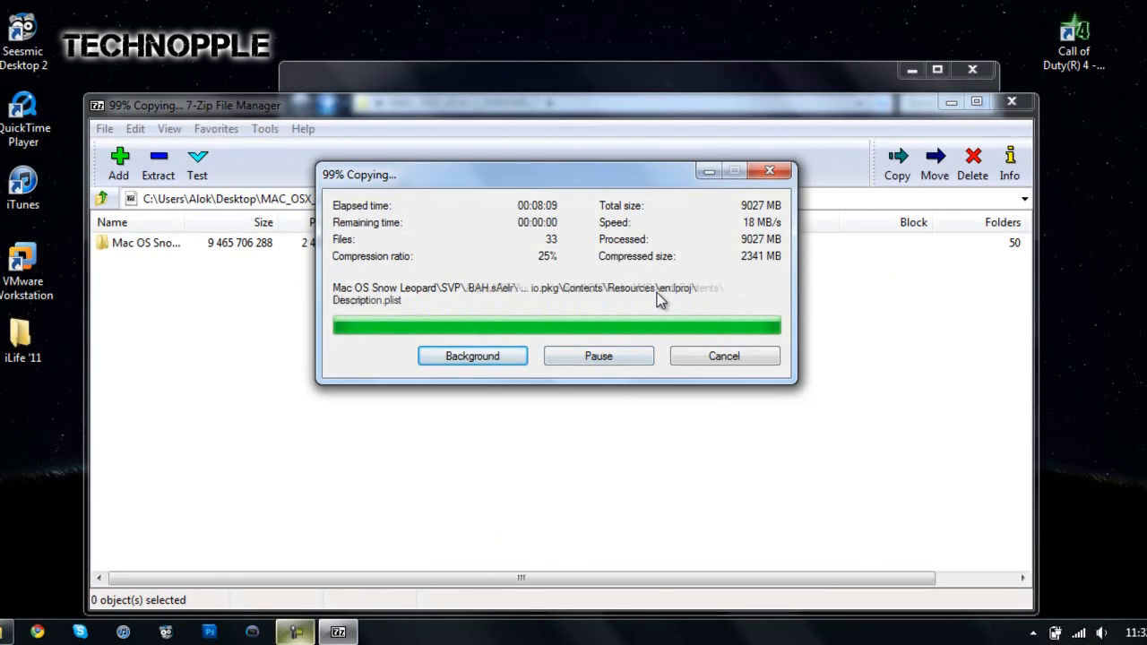
{"action": "left_click", "coordinate": [1010, 102]}
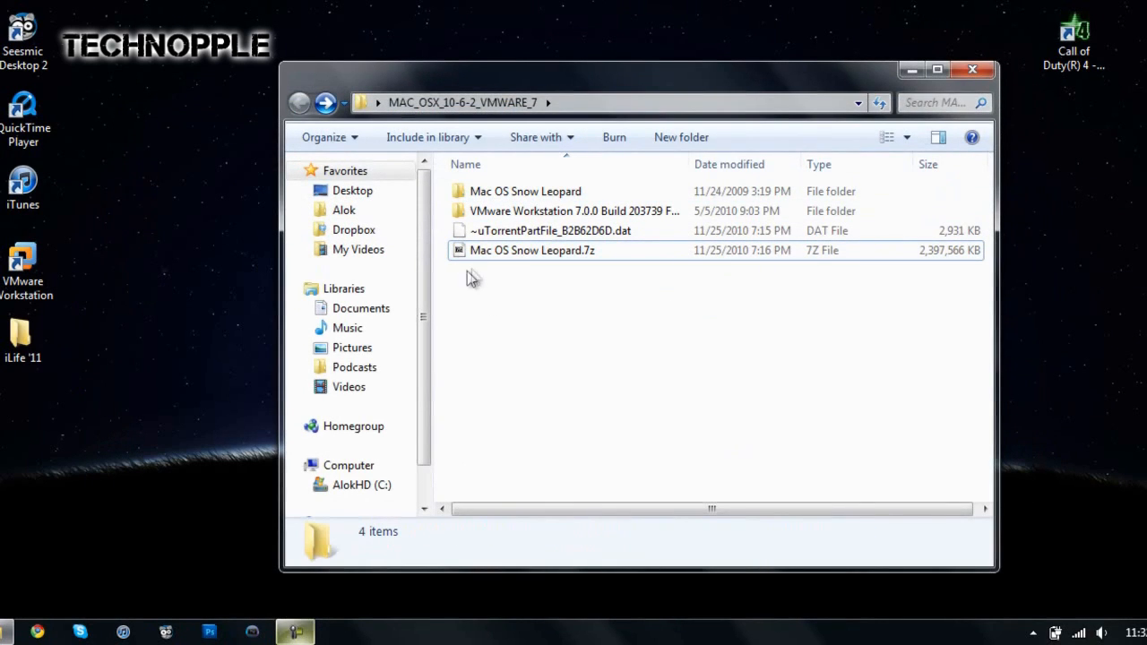
Step: Open Mac OS Snow Leopard.vmx from the extracted Mac OS Snow Leopard folder in VMware Workstation and minimize the screen recorder covering it
{"action": "double_click", "coordinate": [549, 197]}
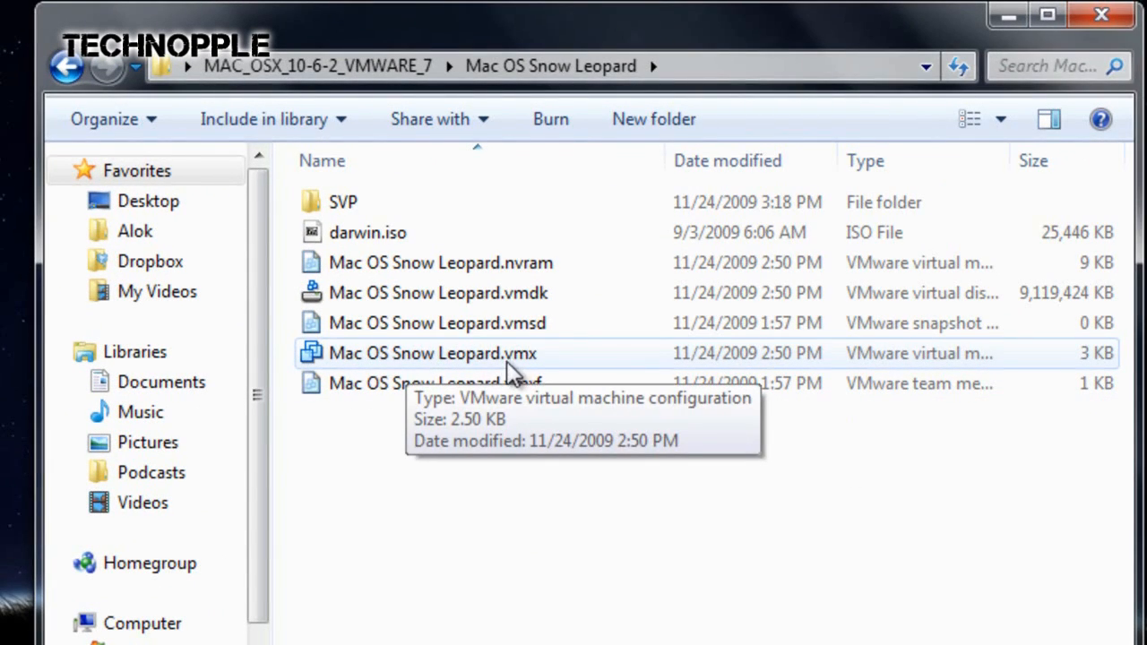
{"action": "double_click", "coordinate": [434, 361]}
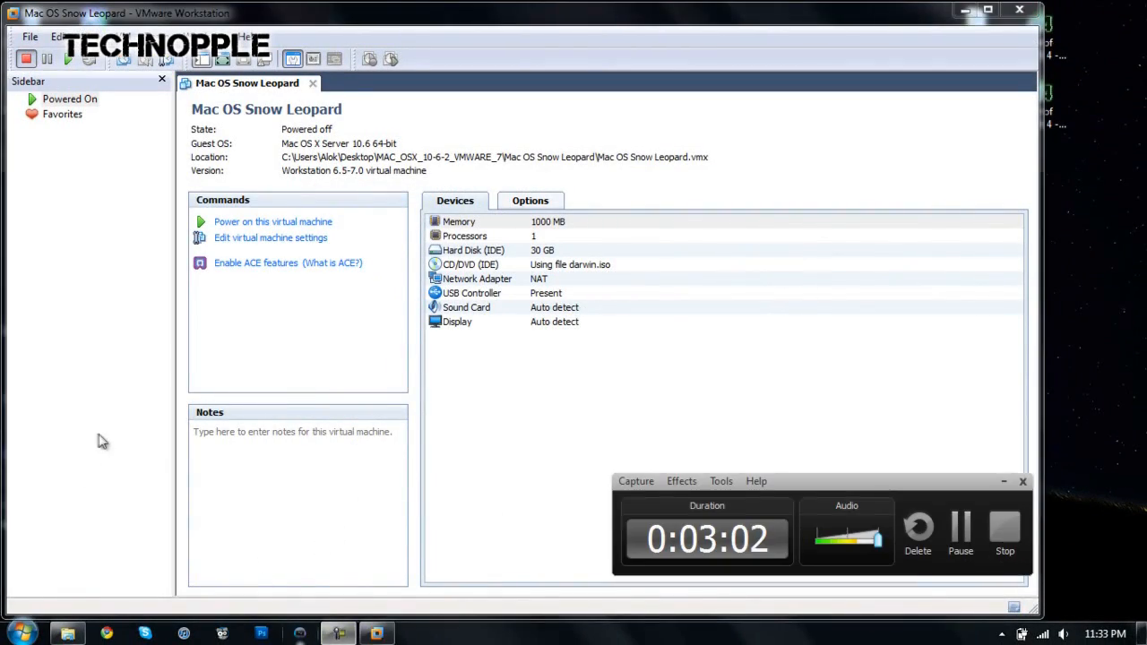
{"action": "left_click", "coordinate": [98, 434]}
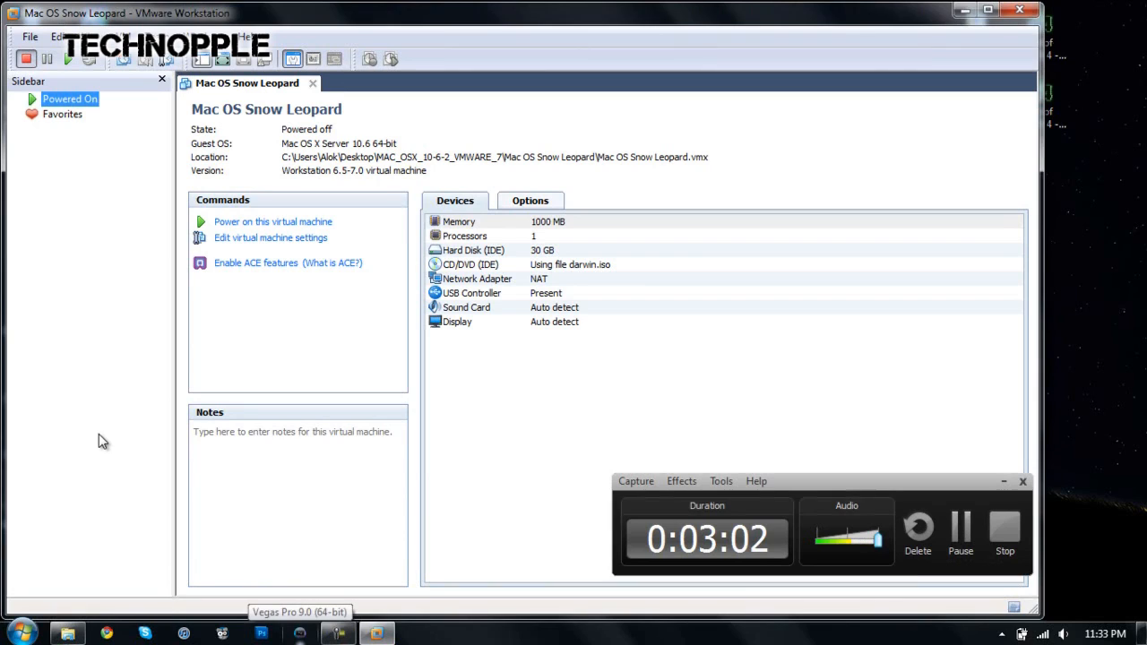
{"action": "left_click", "coordinate": [1001, 483]}
{"action": "left_click", "coordinate": [313, 433]}
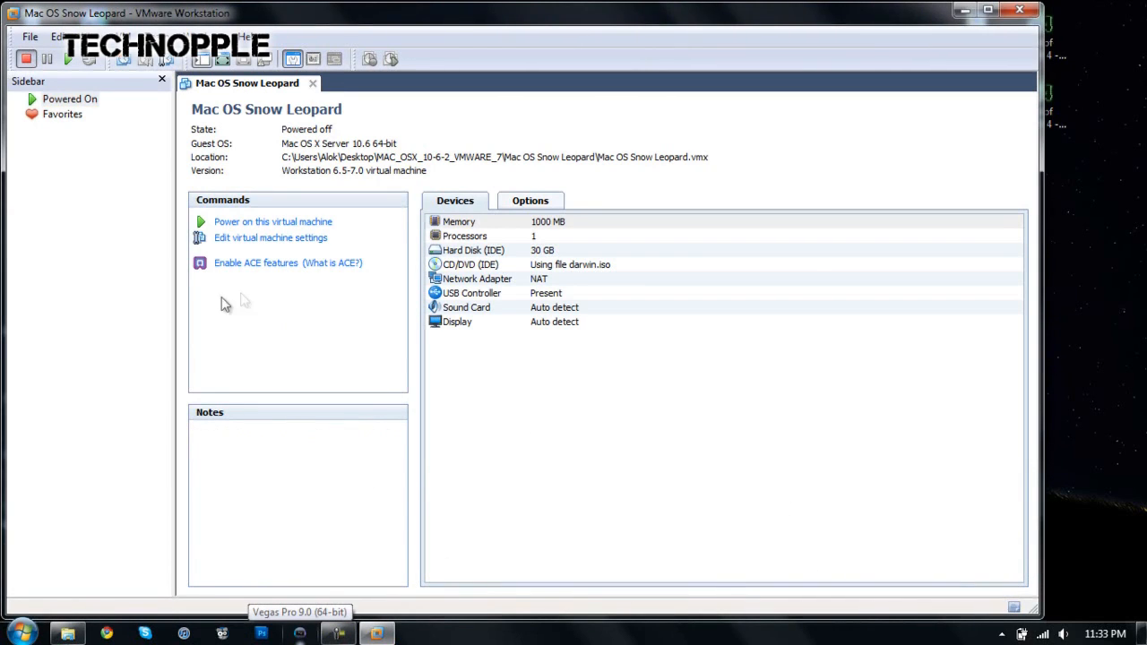
{"action": "left_click", "coordinate": [151, 324]}
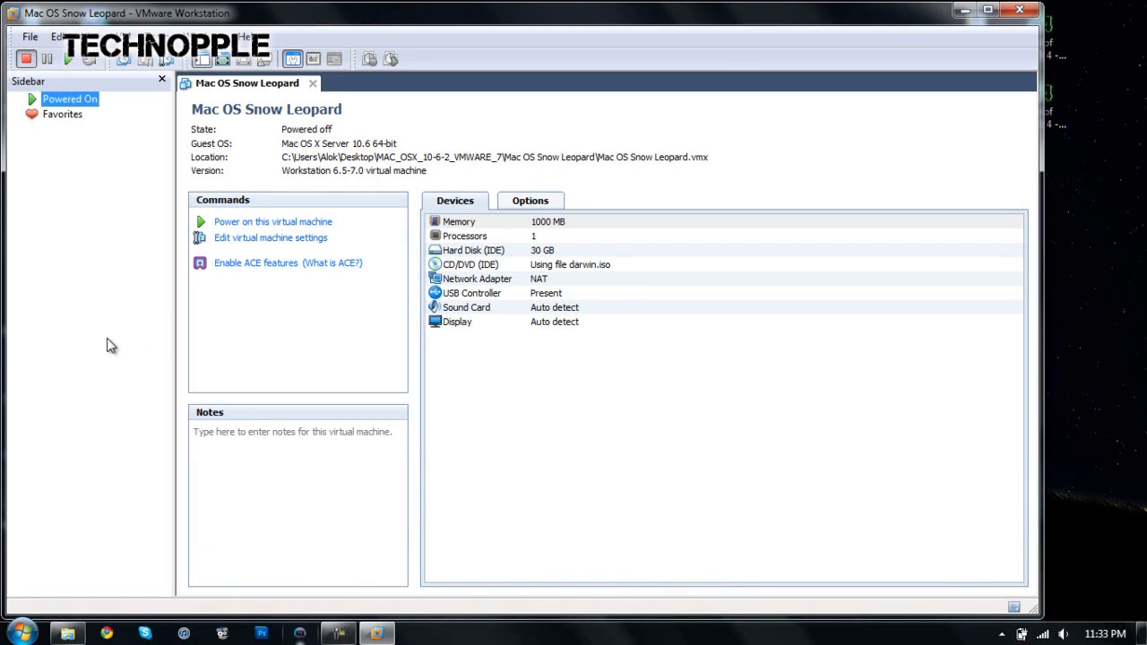
Step: Set the Mac OS Snow Leopard virtual machine's memory to 2016 MB and apply the settings
{"action": "left_click", "coordinate": [298, 249]}
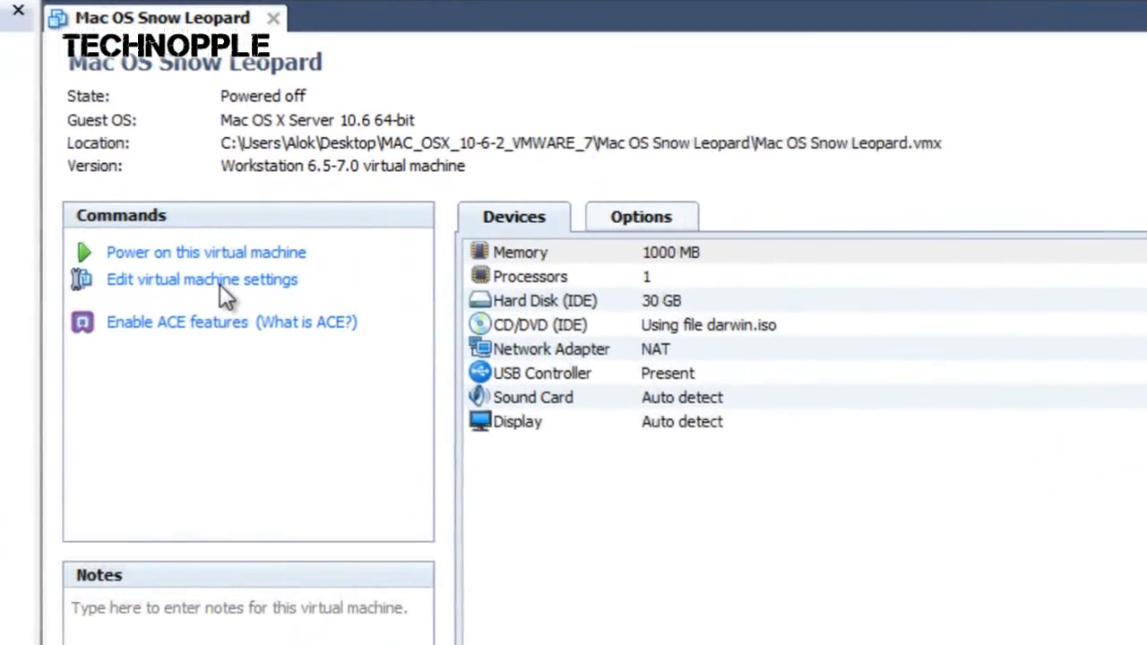
{"action": "left_click", "coordinate": [219, 284]}
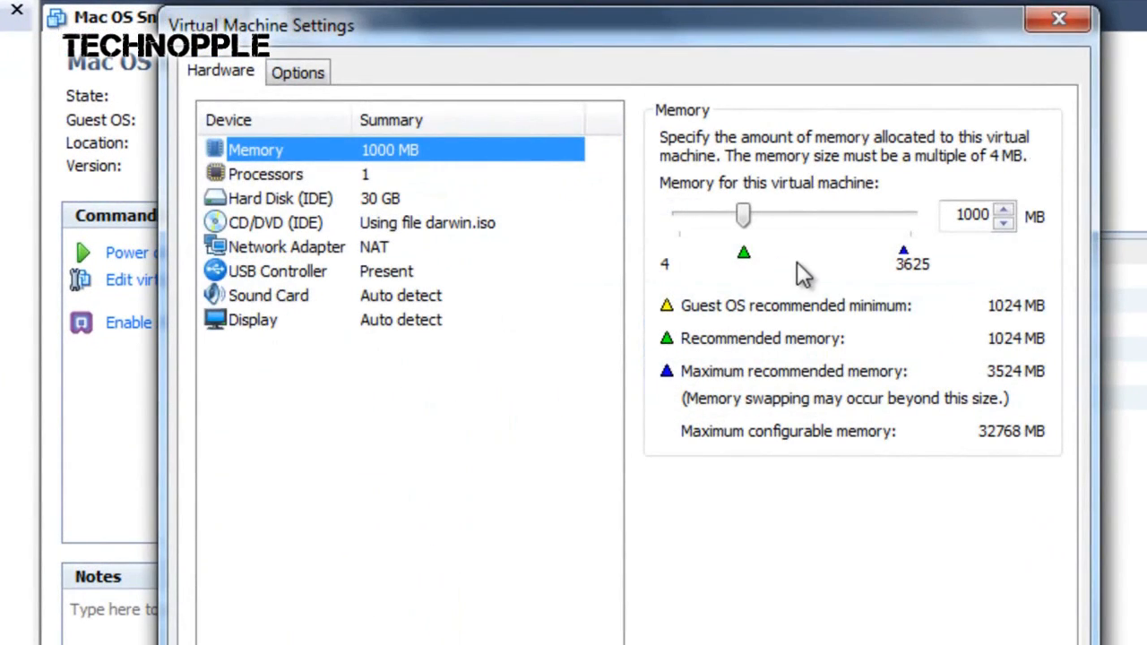
{"action": "left_click_drag", "start_coordinate": [743, 215], "coordinate": [803, 212]}
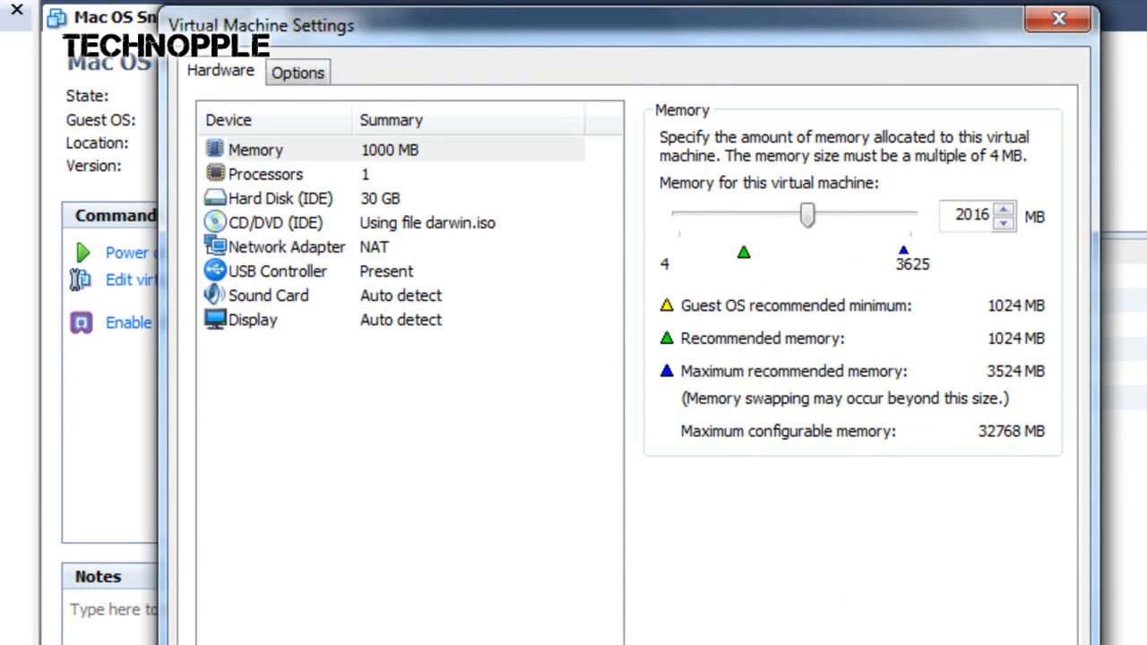
{"action": "key", "text": "Return"}
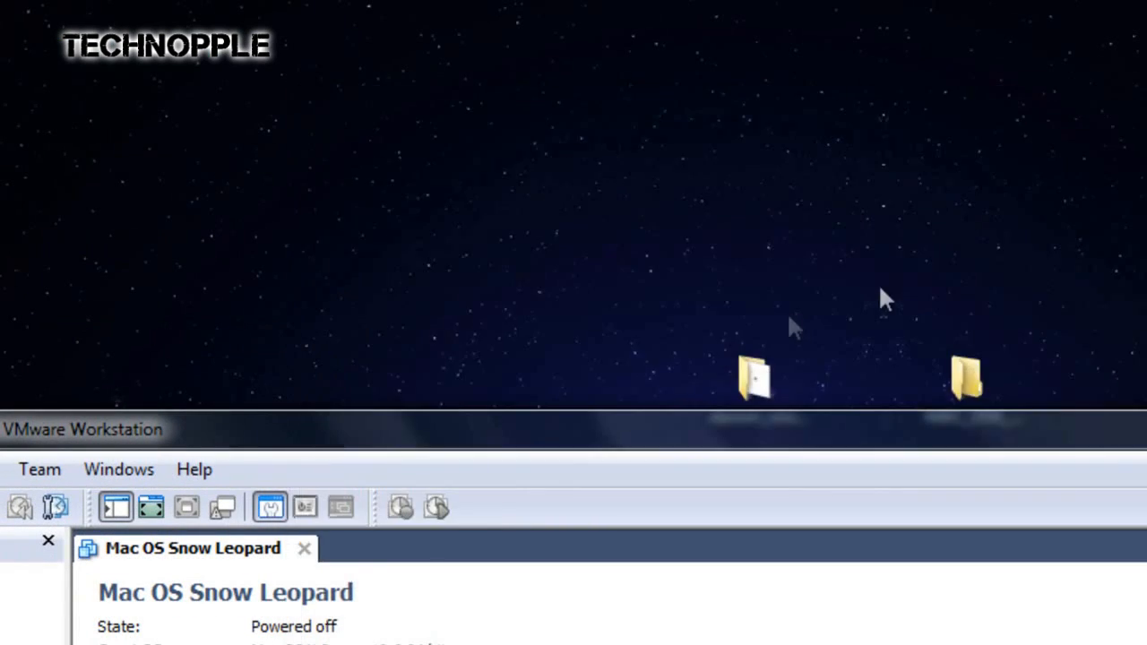
Step: Reposition the virtual machine window to look at the darwin_snow_legacy.iso folder on the desktop, and bring the window back up
{"action": "left_click_drag", "start_coordinate": [751, 376], "coordinate": [736, 210]}
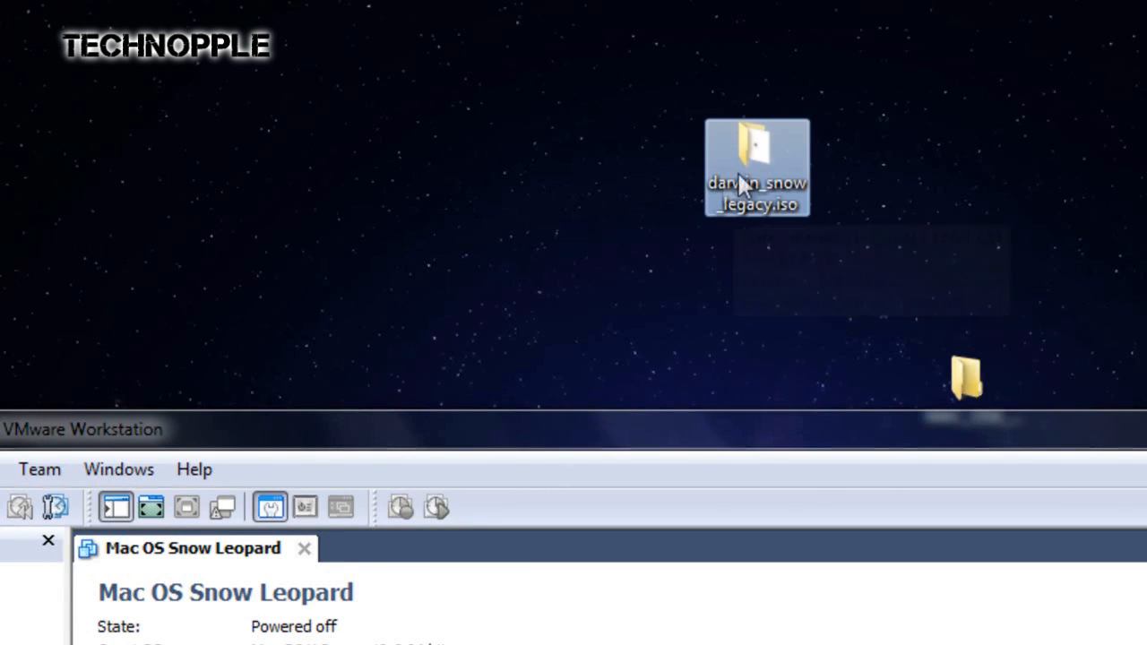
{"action": "left_click", "coordinate": [767, 264]}
{"action": "left_click_drag", "start_coordinate": [801, 437], "coordinate": [822, 49]}
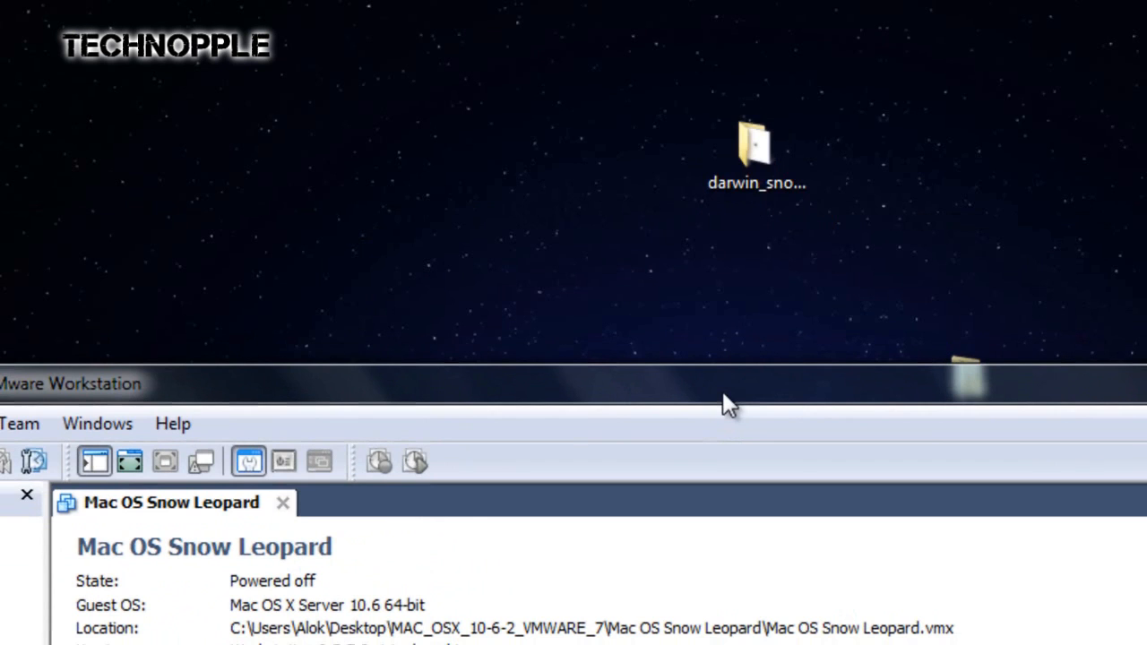
{"action": "left_click_drag", "start_coordinate": [722, 395], "coordinate": [753, 199]}
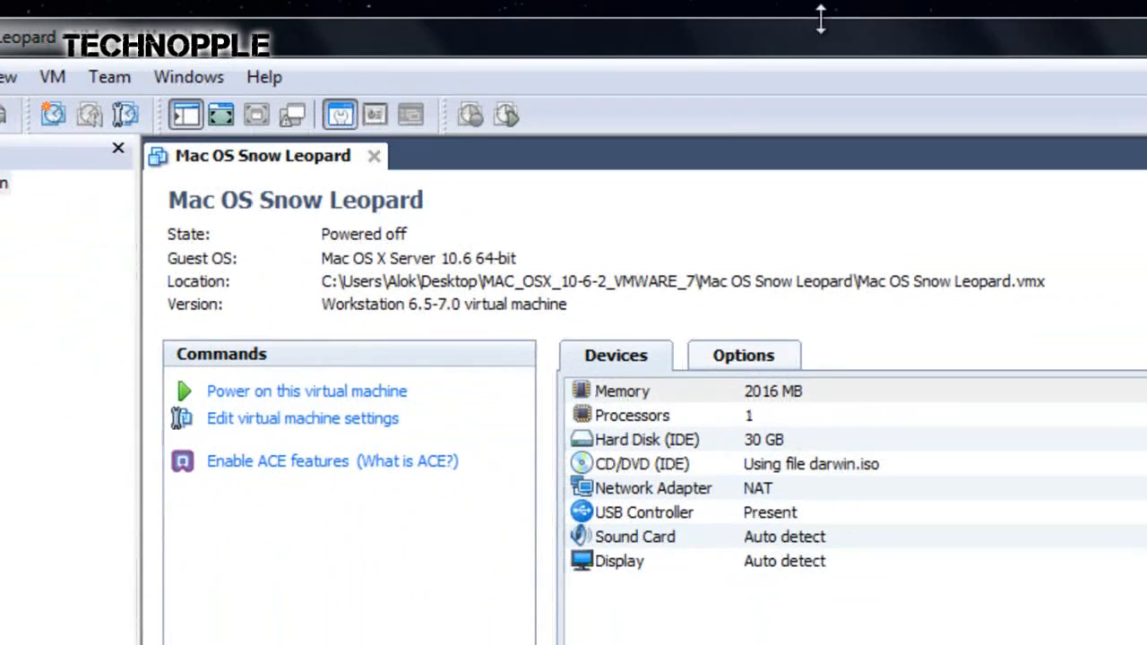
Step: Set the virtual machine's CD/DVD (IDE) drive to use the image darwin_snow_legacy.iso from the desktop's darwin_snow_legacy.iso folder
{"action": "left_click", "coordinate": [348, 432]}
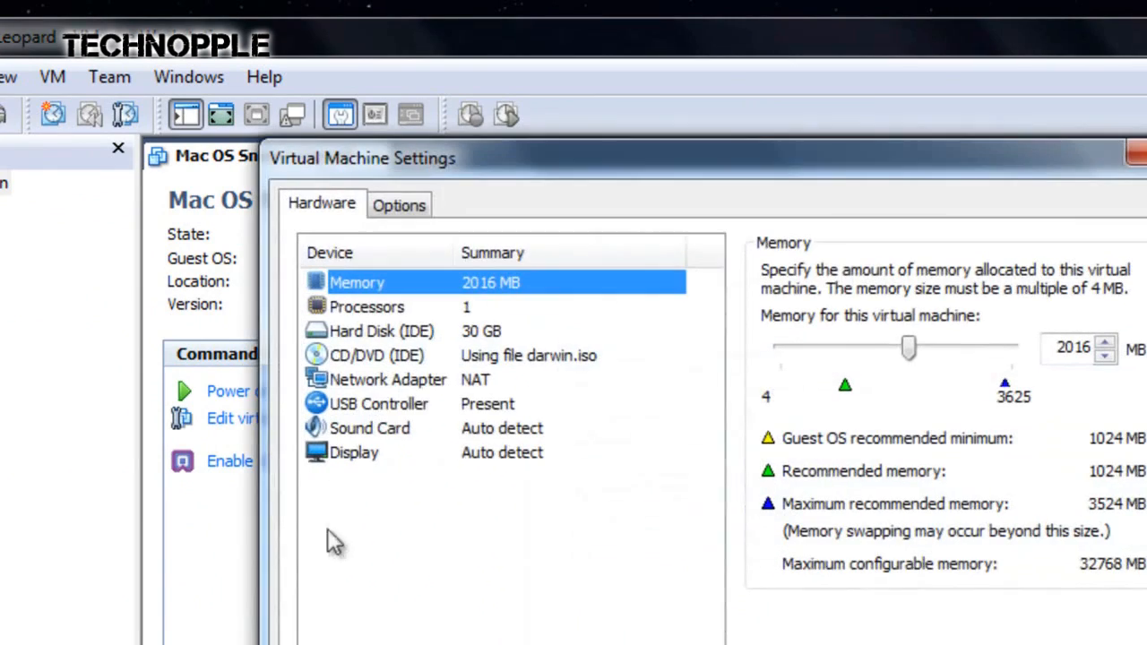
{"action": "left_click", "coordinate": [367, 356]}
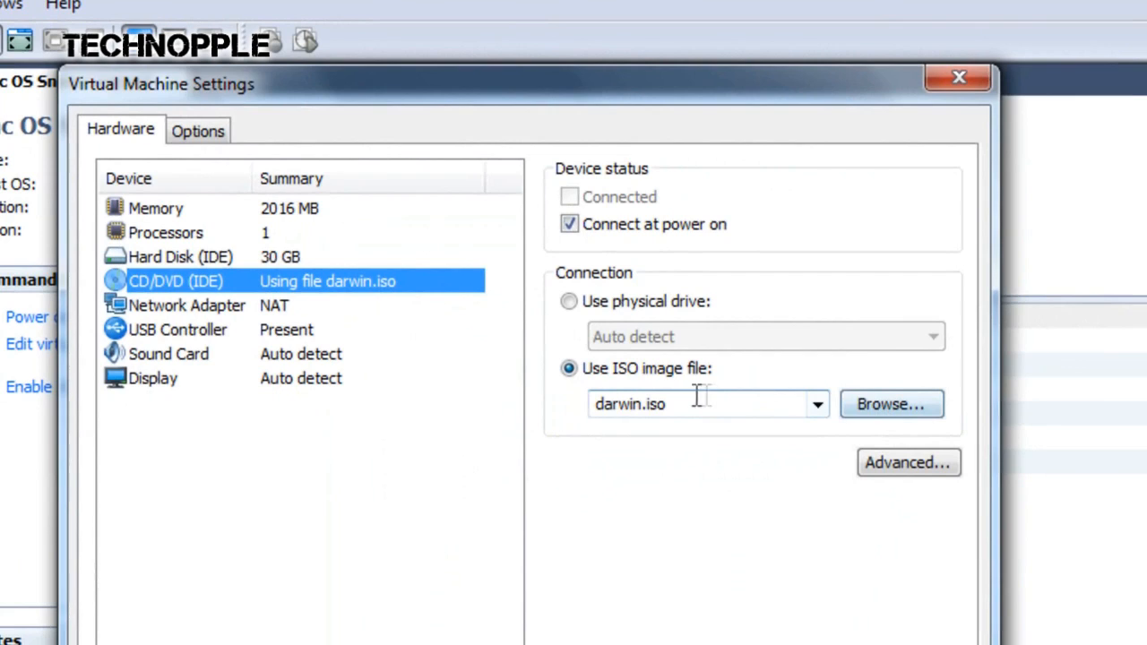
{"action": "left_click", "coordinate": [869, 407]}
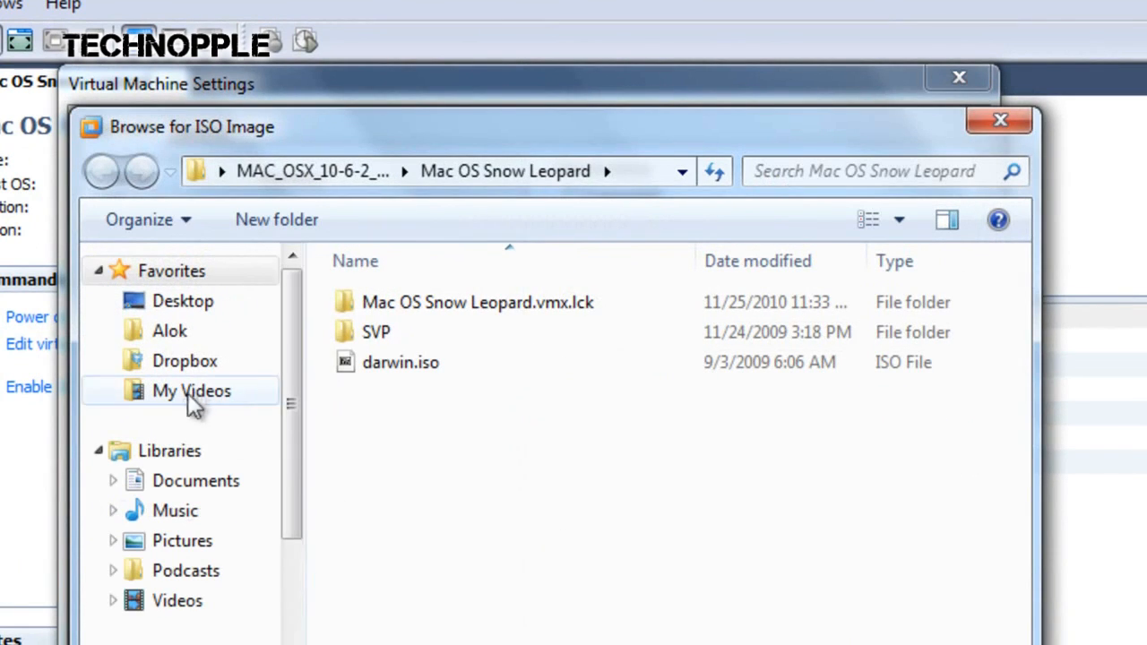
{"action": "left_click", "coordinate": [201, 307]}
{"action": "scroll", "coordinate": [814, 414], "scroll_direction": "down", "scroll_amount": 3}
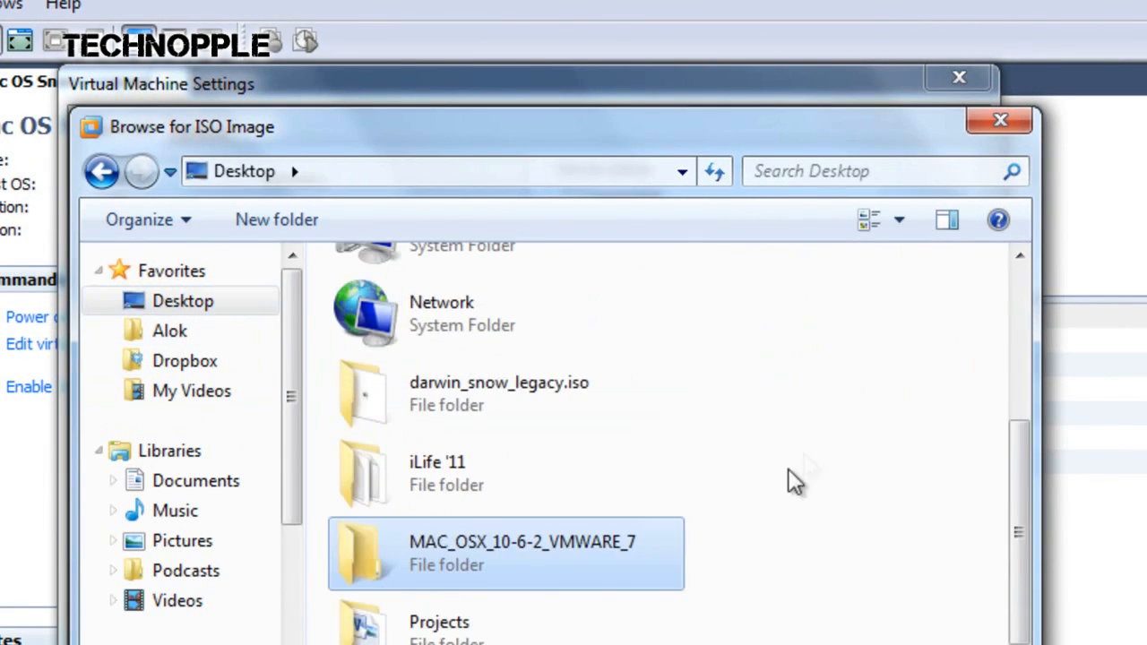
{"action": "double_click", "coordinate": [468, 394]}
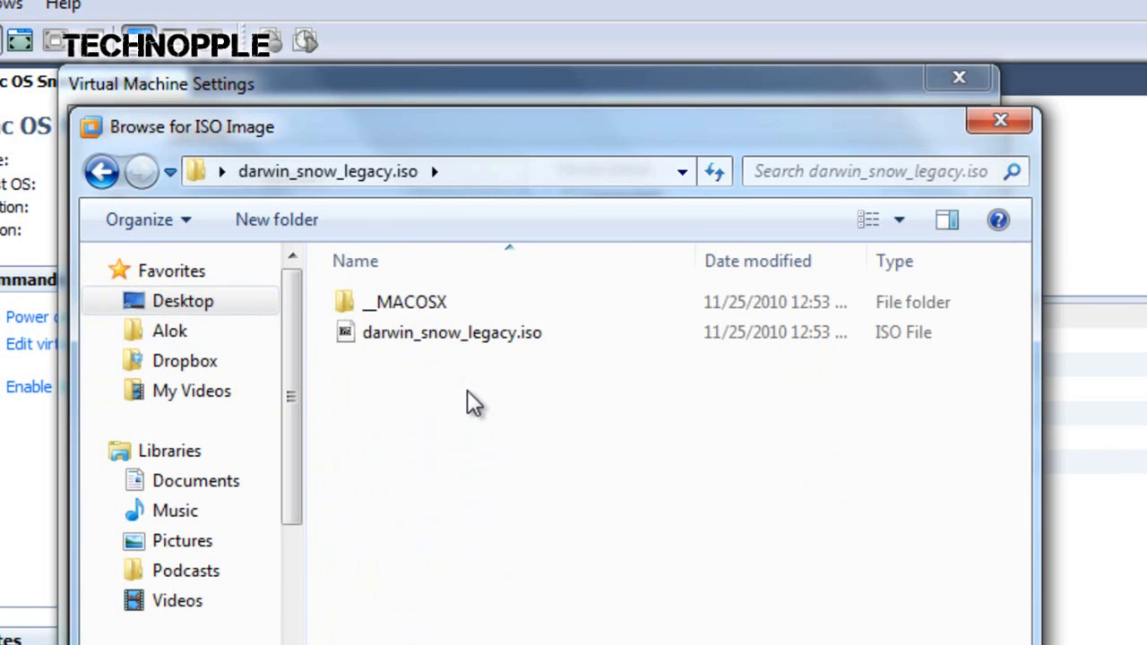
{"action": "double_click", "coordinate": [427, 340]}
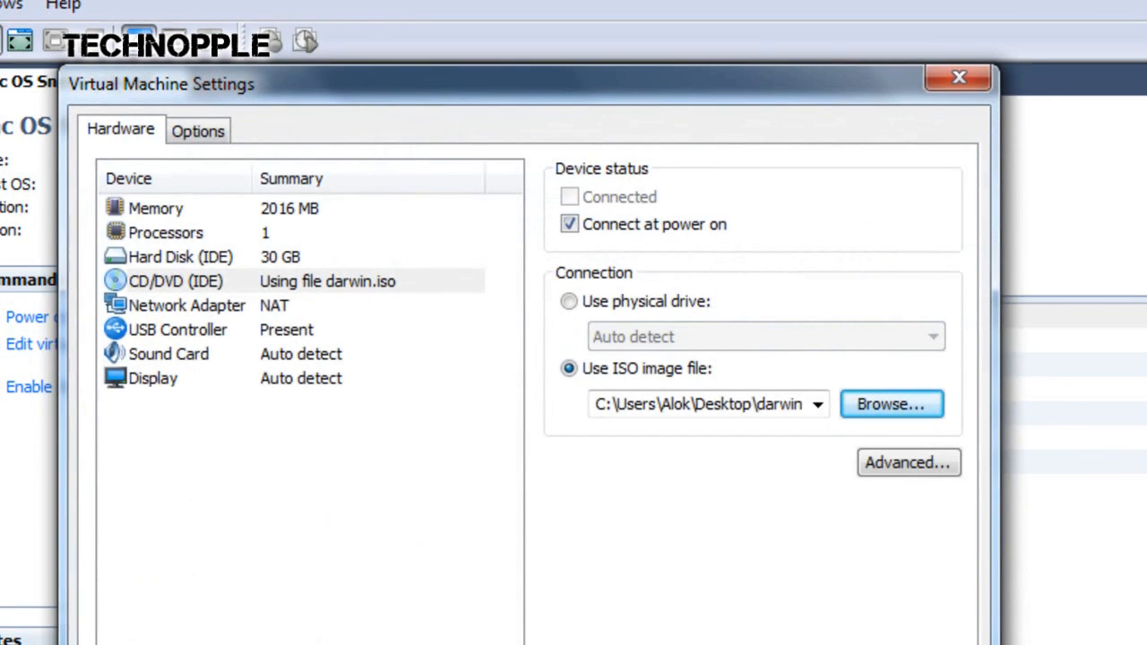
Step: Confirm the virtual machine settings, maximize the window, and power on Mac OS Snow Leopard as a copied machine, dismissing the removable devices hint
{"action": "key", "text": "Return"}
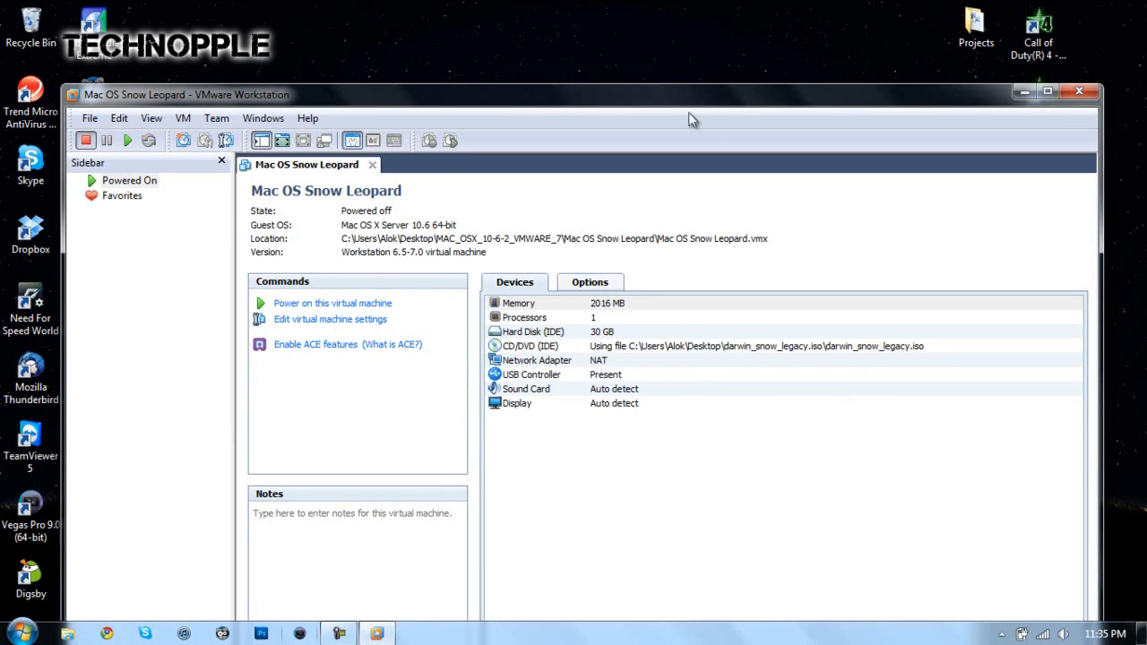
{"action": "left_click", "coordinate": [1047, 90]}
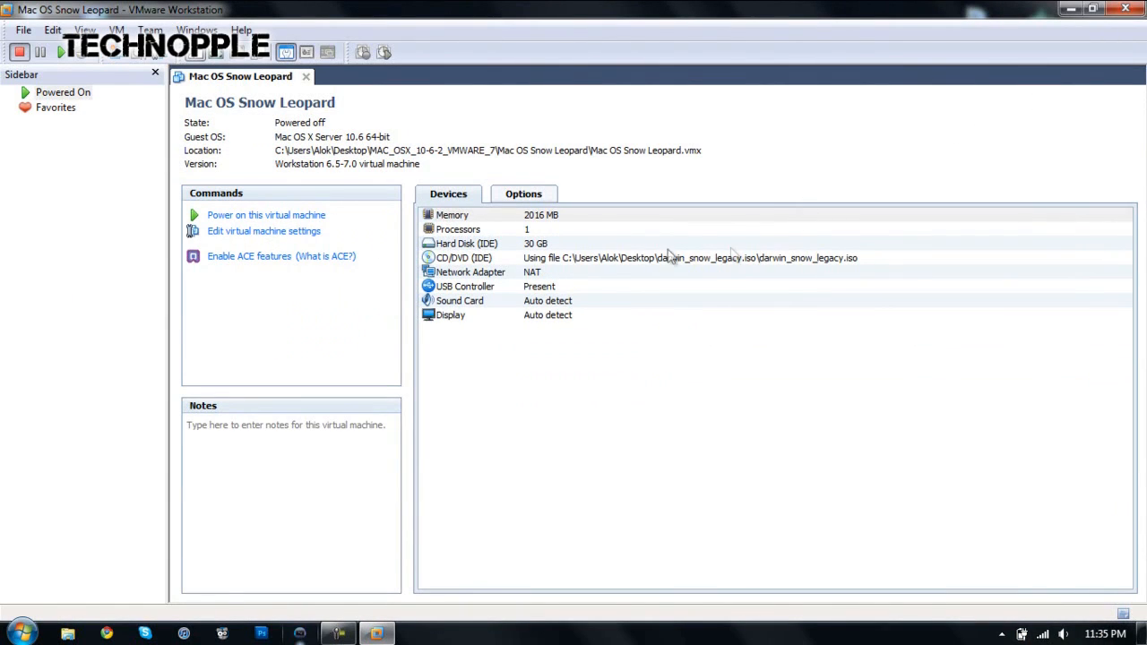
{"action": "left_click", "coordinate": [296, 218]}
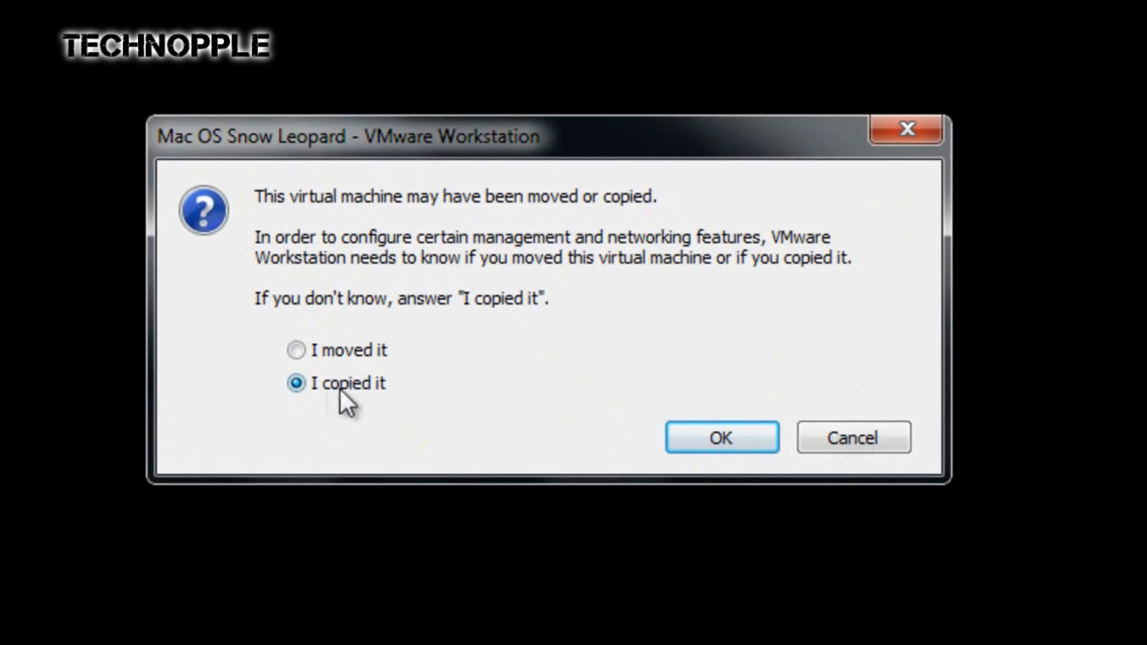
{"action": "left_click", "coordinate": [730, 436]}
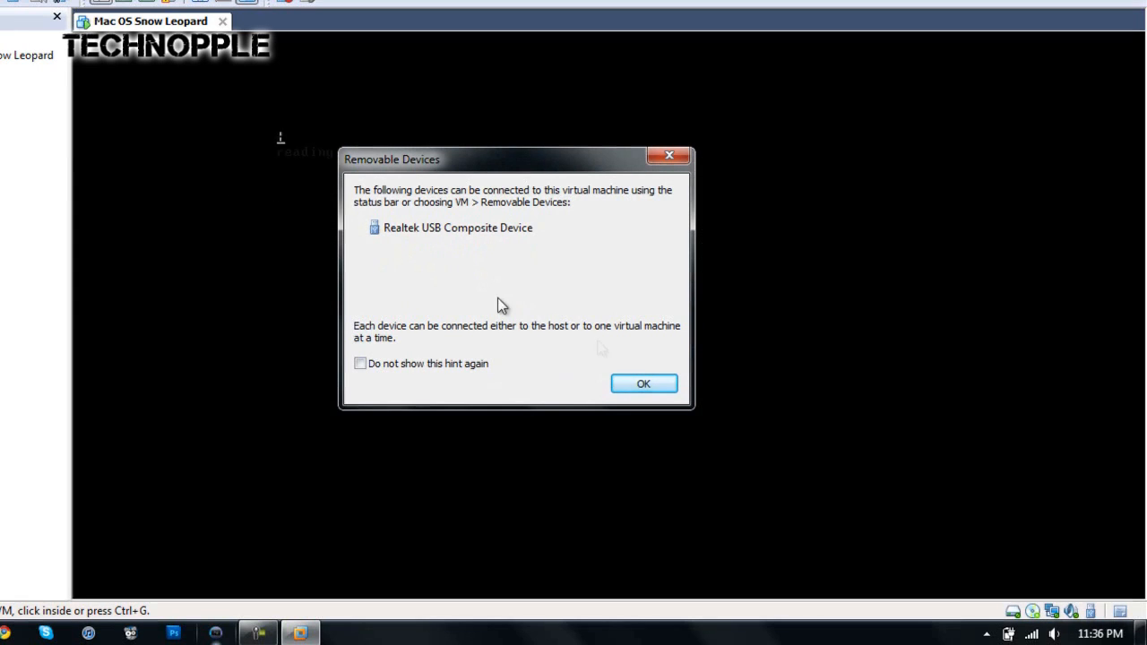
{"action": "left_click", "coordinate": [627, 383]}
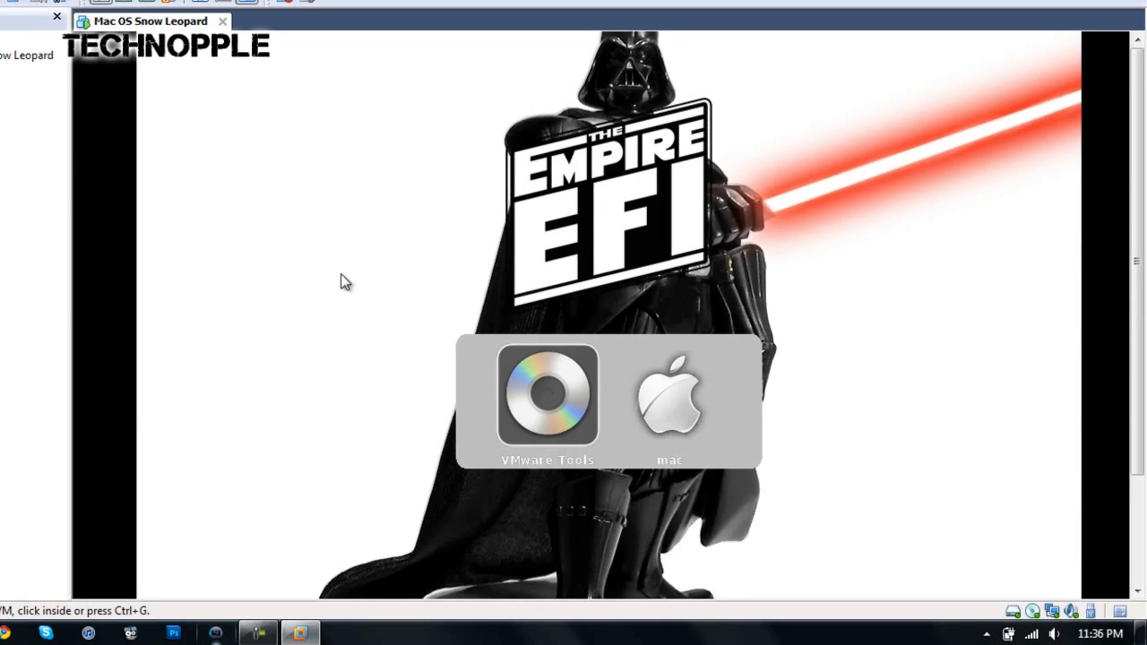
Step: Direct input to the virtual machine and boot it from the mac volume
{"action": "left_click", "coordinate": [341, 274]}
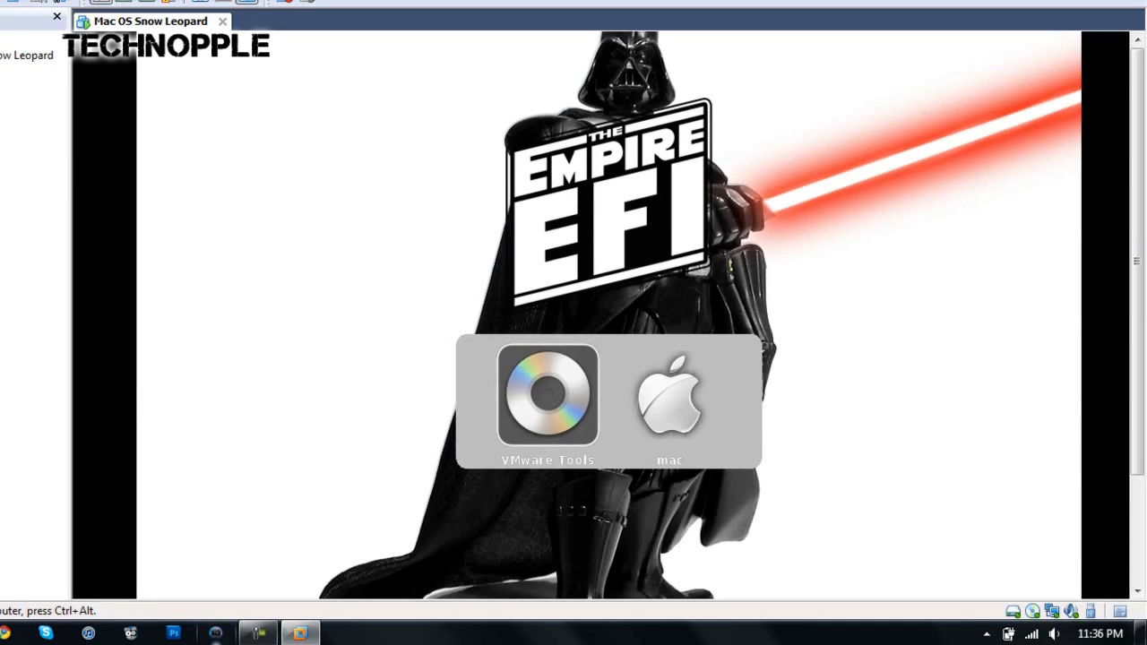
{"action": "key", "text": "Right"}
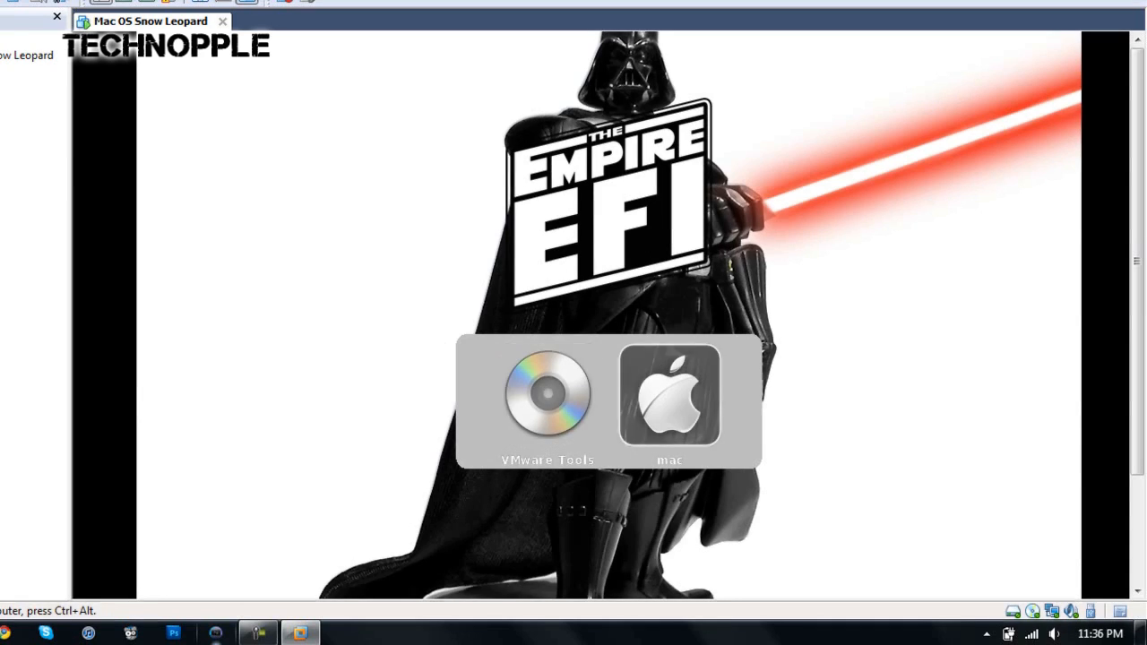
{"action": "key", "text": "Return"}
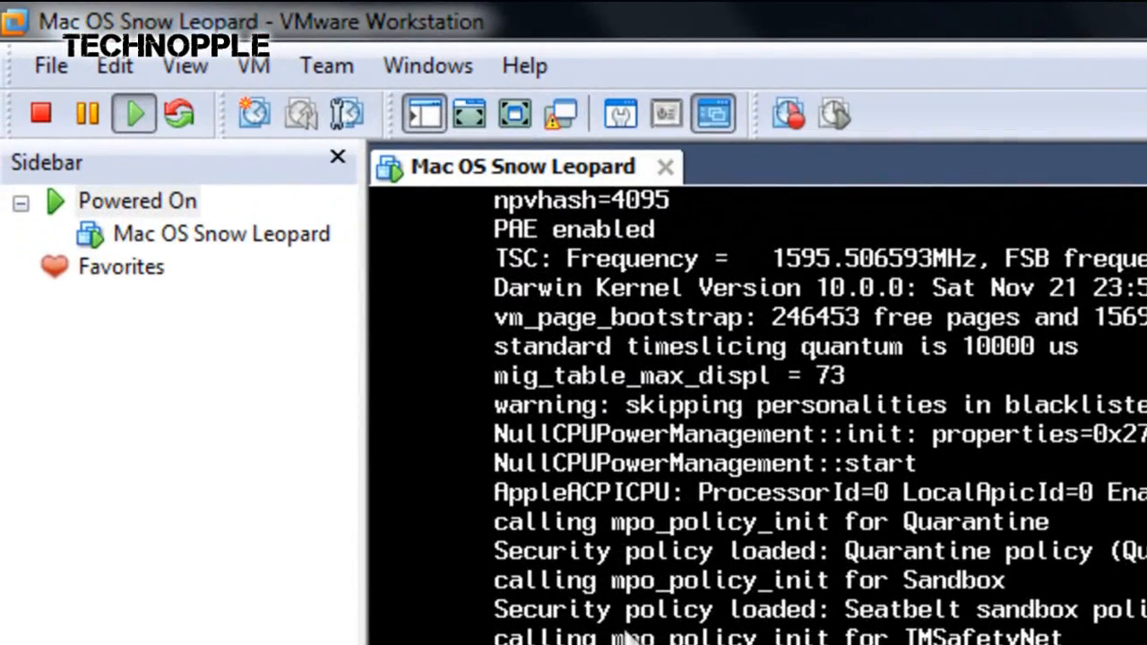
Step: Follow the Mac OS startup through to the desktop and show the virtual machine in full screen
{"action": "left_click", "coordinate": [185, 67]}
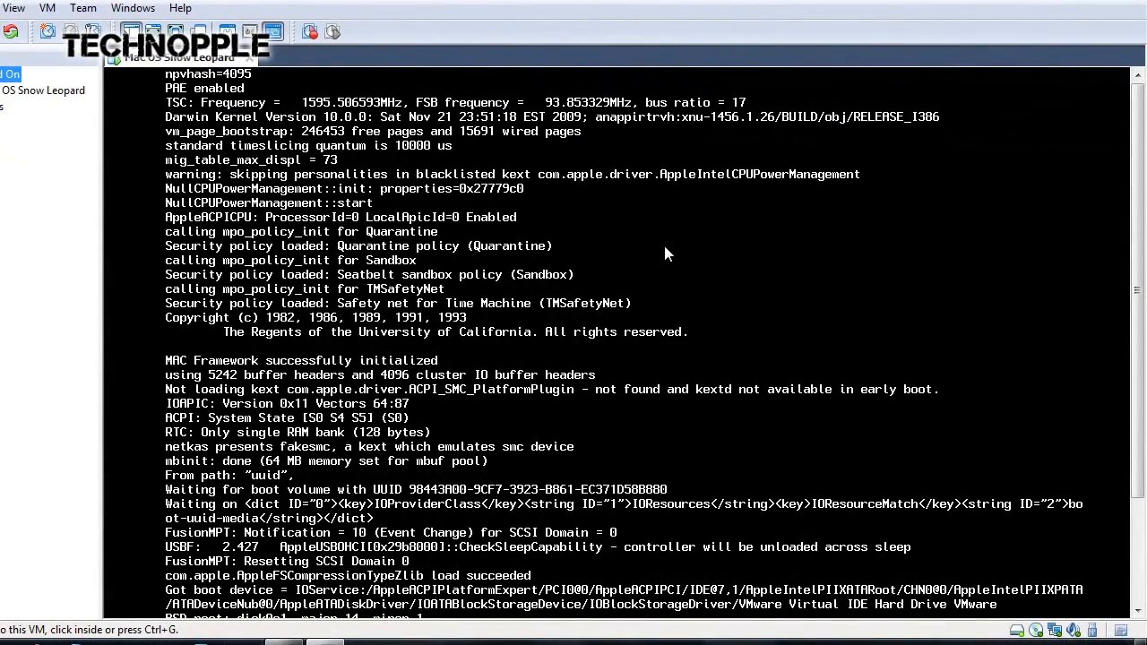
{"action": "left_click_drag", "start_coordinate": [1139, 187], "coordinate": [1139, 230]}
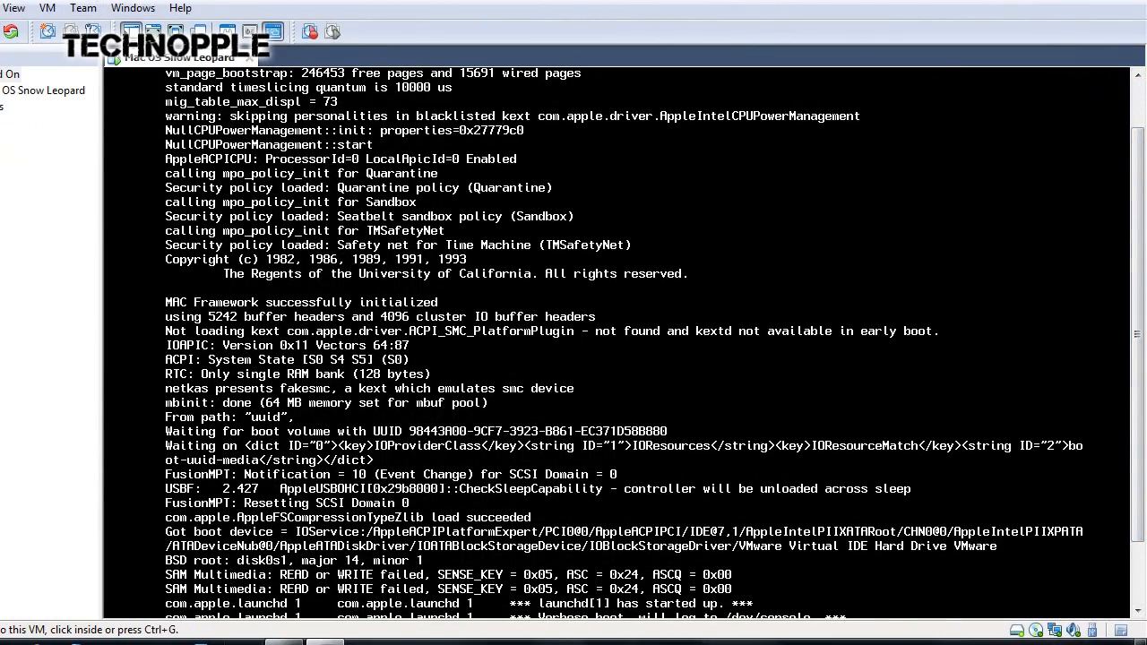
{"action": "left_click_drag", "start_coordinate": [1143, 315], "coordinate": [1145, 412]}
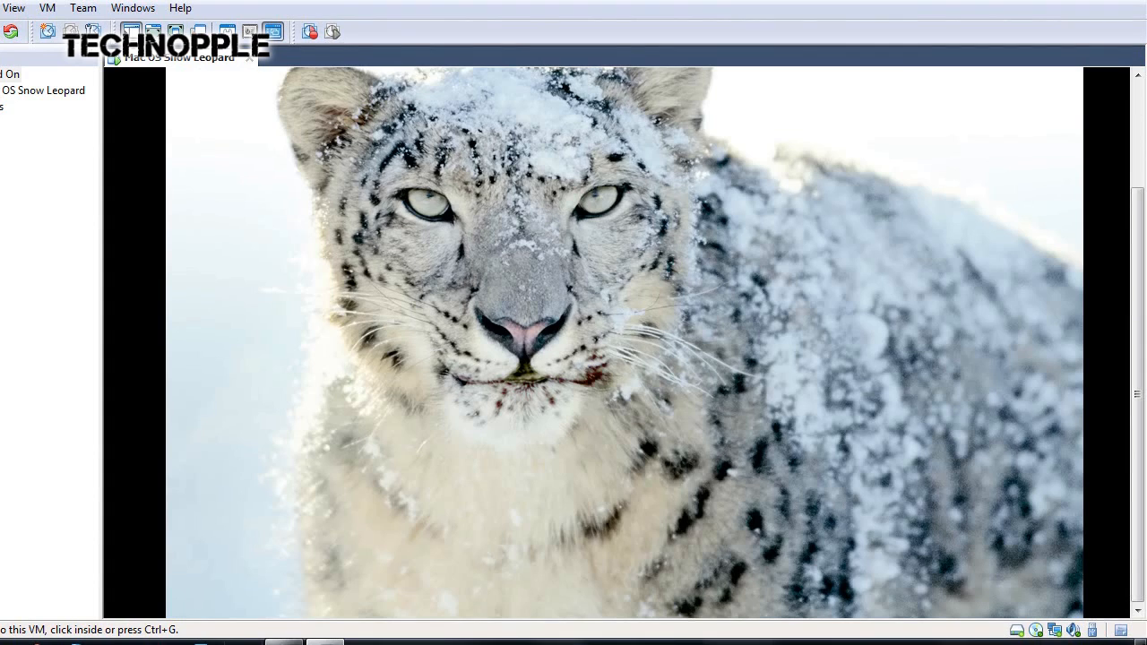
{"action": "left_click", "coordinate": [284, 641]}
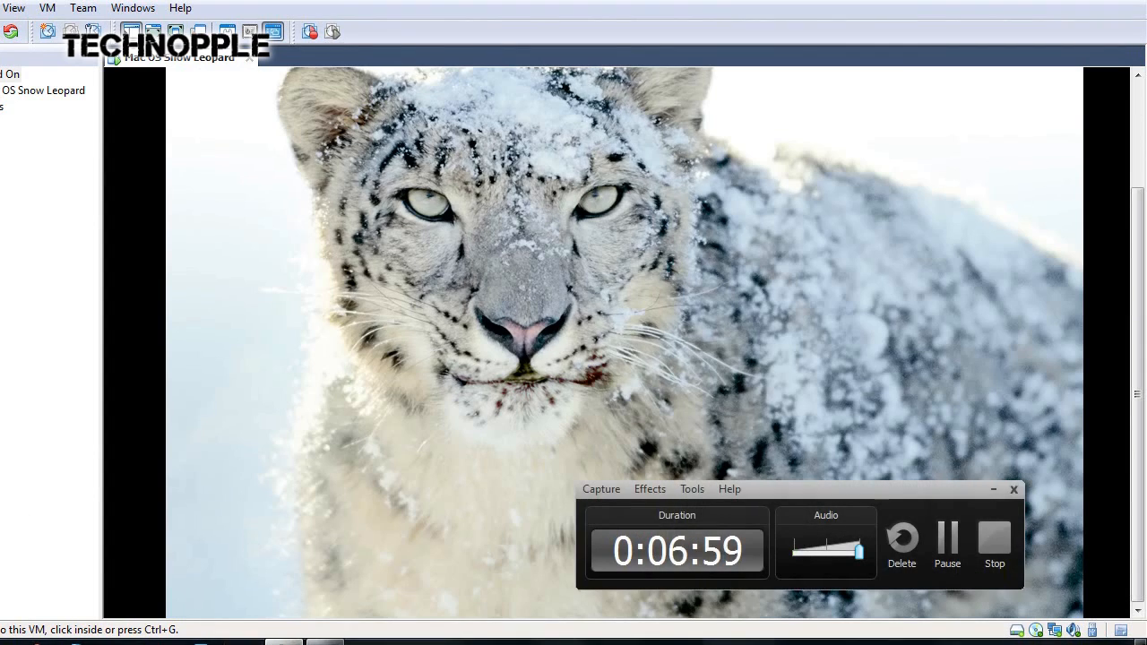
{"action": "left_click", "coordinate": [992, 491]}
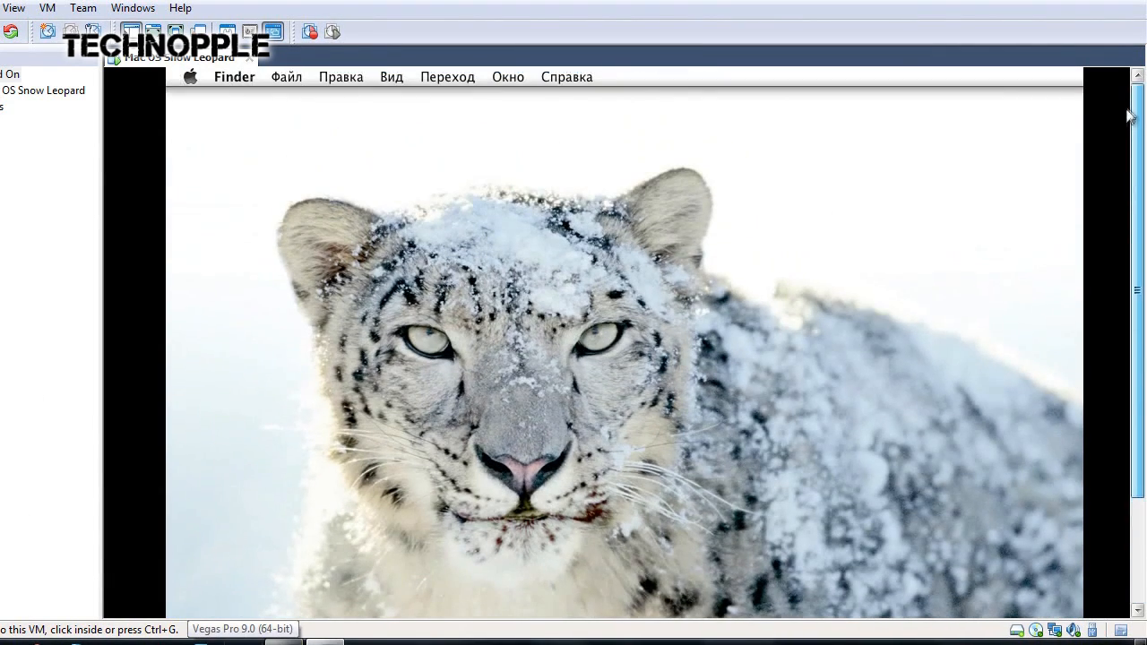
{"action": "left_click_drag", "start_coordinate": [1135, 130], "coordinate": [1144, 419]}
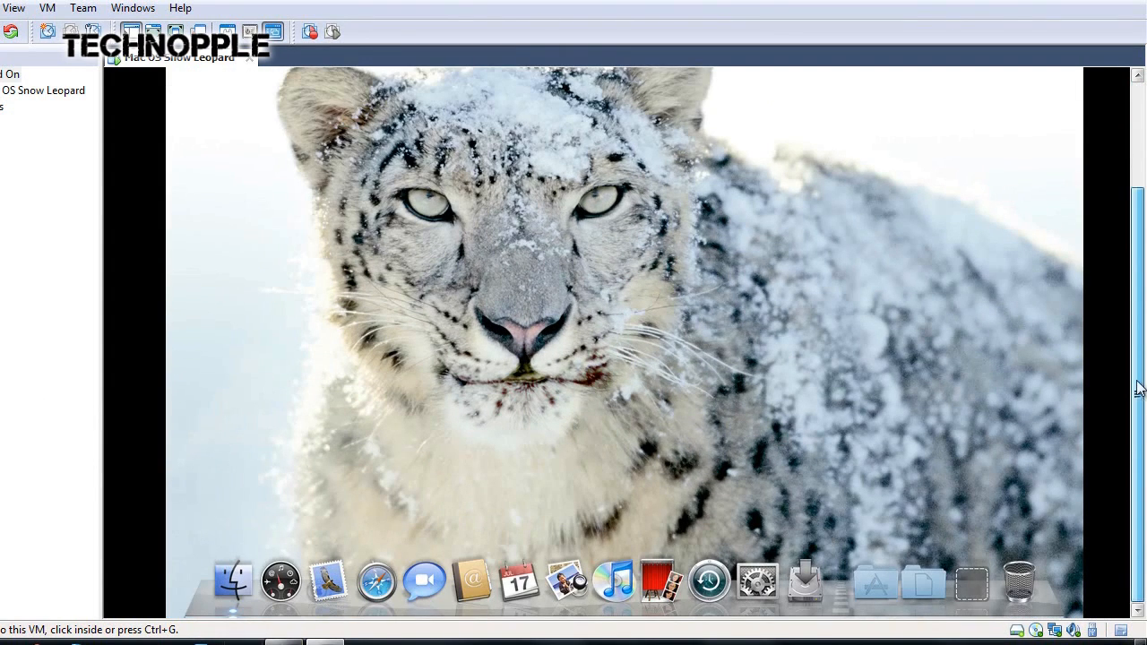
{"action": "left_click", "coordinate": [14, 8]}
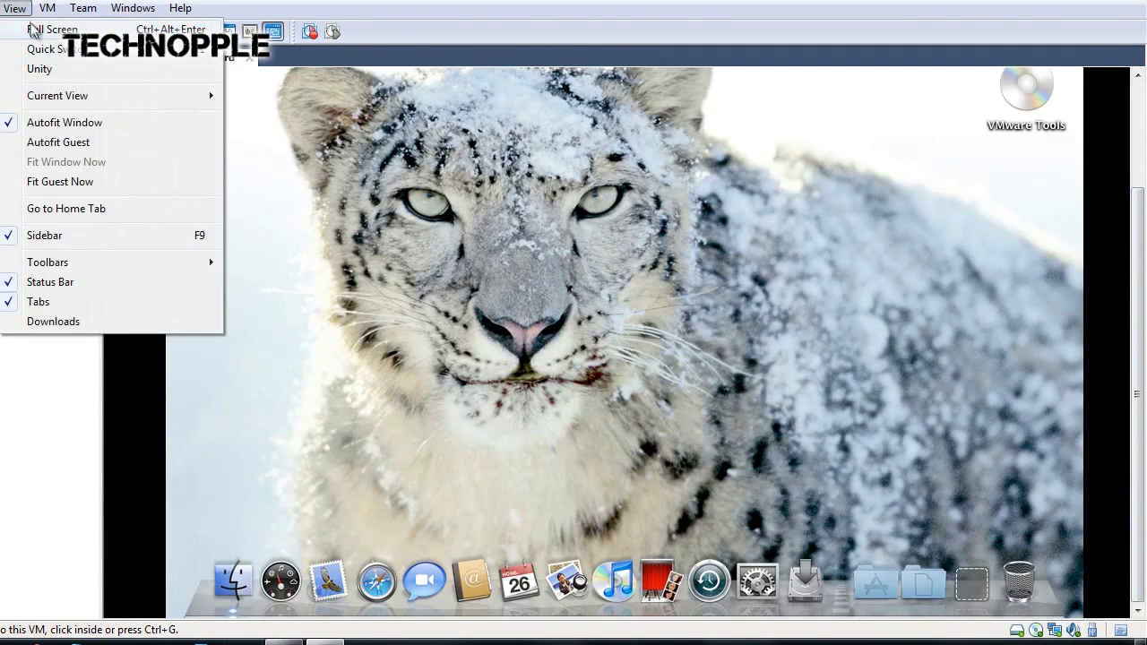
{"action": "left_click", "coordinate": [33, 31]}
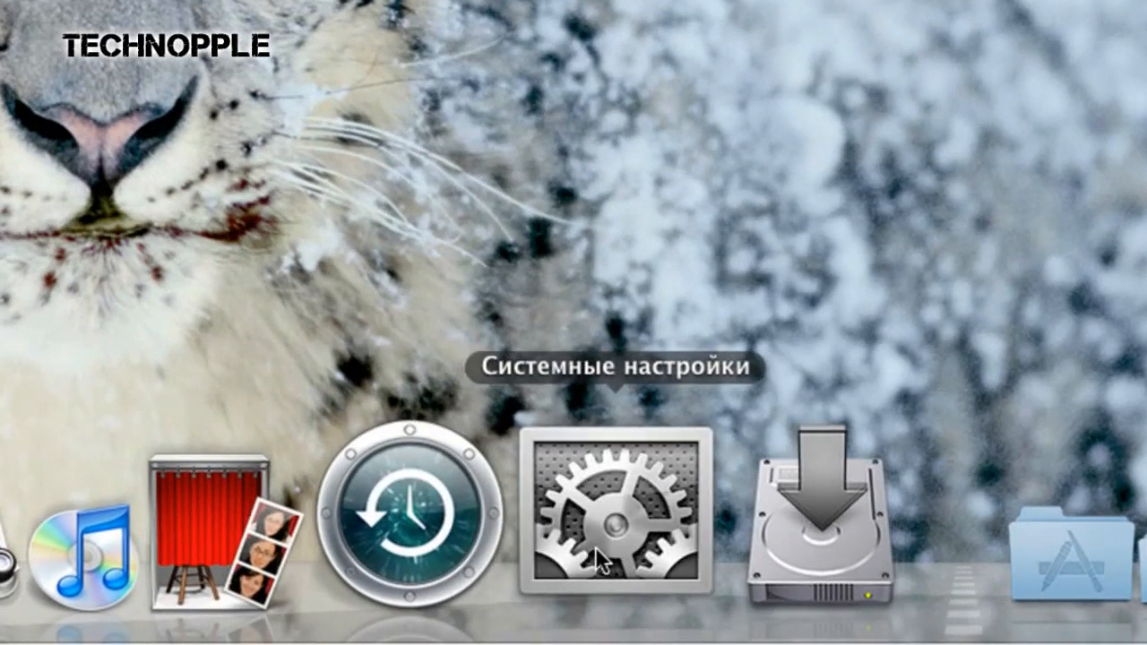
Step: Open the language list for editing in the Язык и текст pane of Mac OS system settings
{"action": "left_click", "coordinate": [595, 547]}
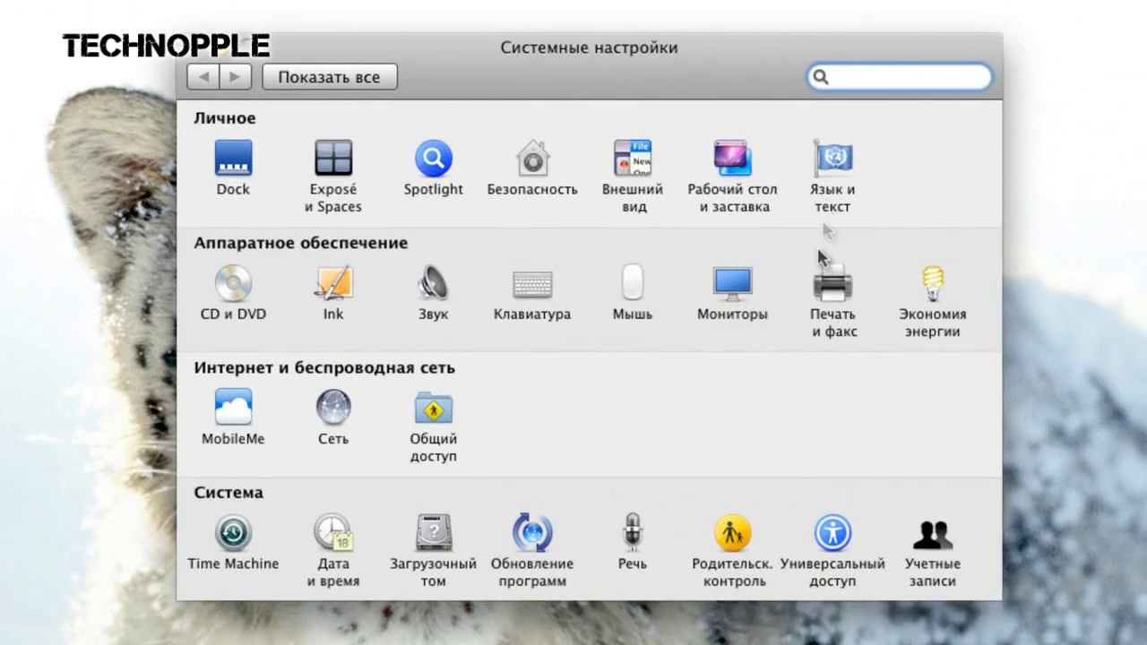
{"action": "left_click", "coordinate": [826, 163]}
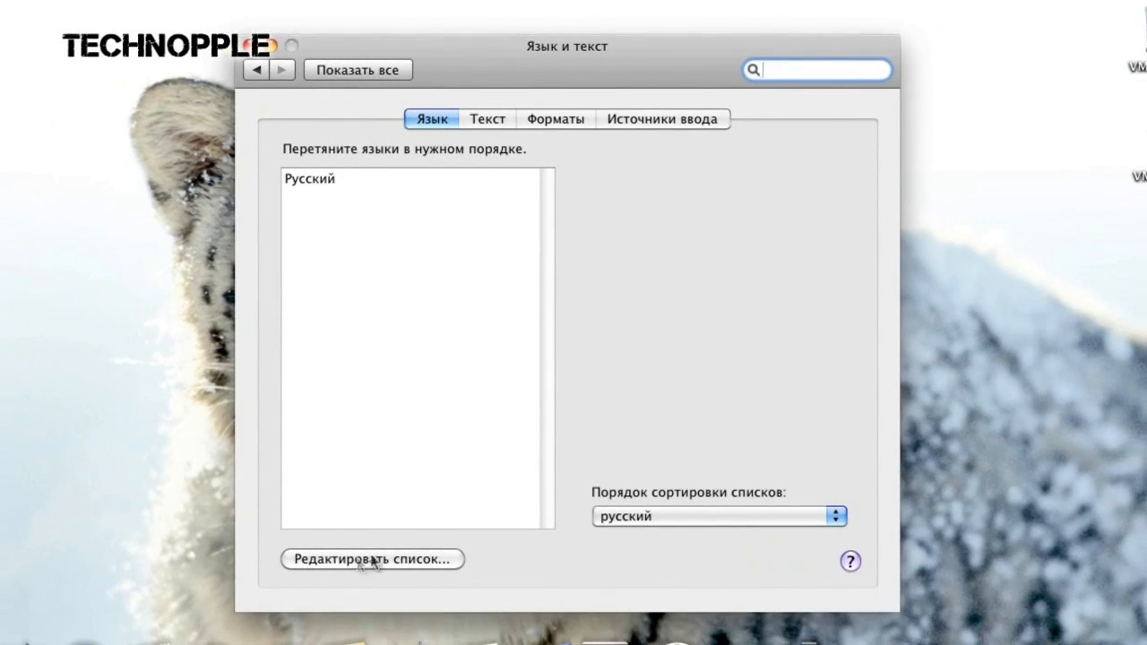
{"action": "left_click", "coordinate": [380, 561]}
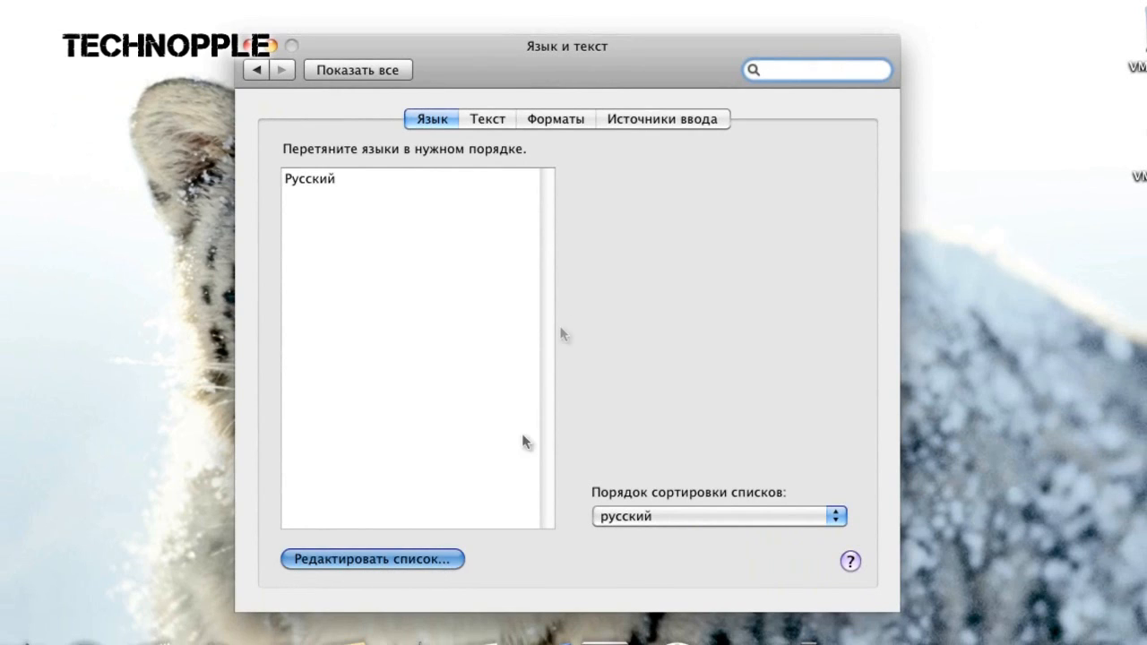
Step: Enable English and disable Русский in the list of displayed languages, and confirm the selection
{"action": "scroll", "coordinate": [538, 300], "scroll_direction": "down", "scroll_amount": 8}
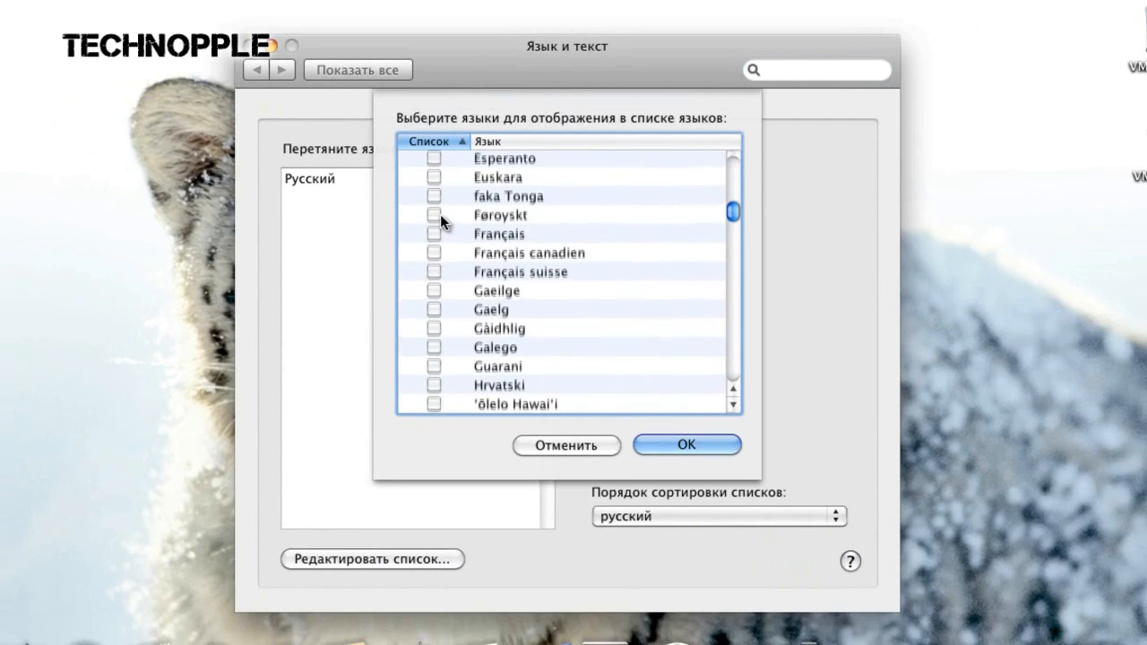
{"action": "scroll", "coordinate": [440, 215], "scroll_direction": "up", "scroll_amount": 3}
{"action": "scroll", "coordinate": [533, 259], "scroll_direction": "up", "scroll_amount": 2}
{"action": "left_click", "coordinate": [454, 191]}
{"action": "left_click", "coordinate": [435, 188]}
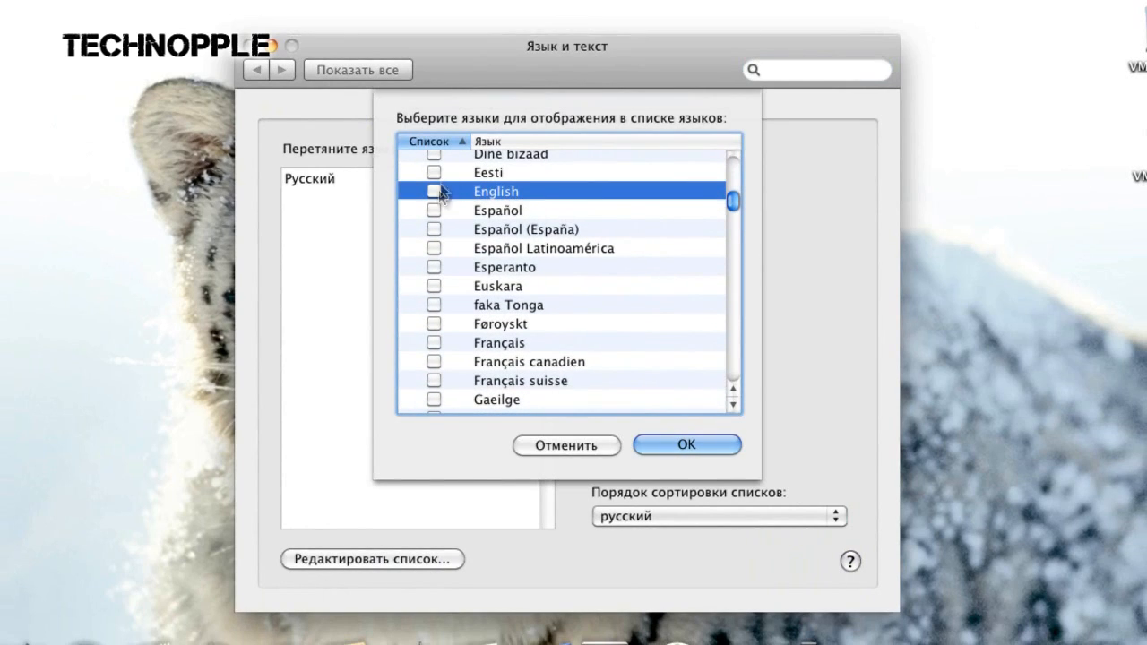
{"action": "scroll", "coordinate": [627, 367], "scroll_direction": "up", "scroll_amount": 15}
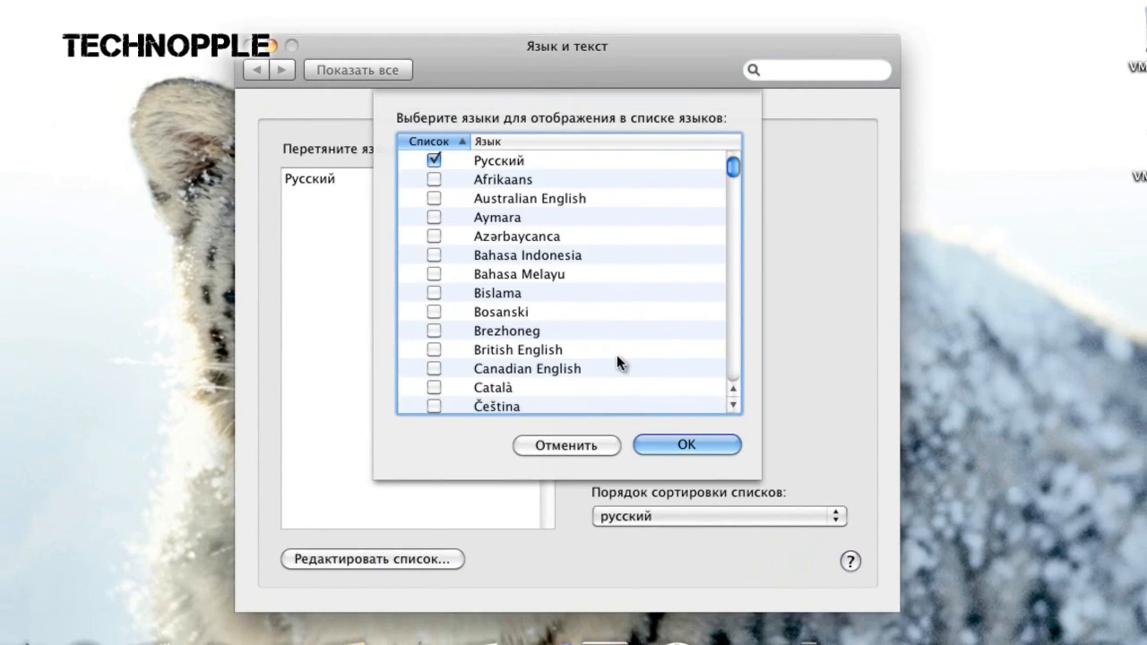
{"action": "left_click", "coordinate": [433, 161]}
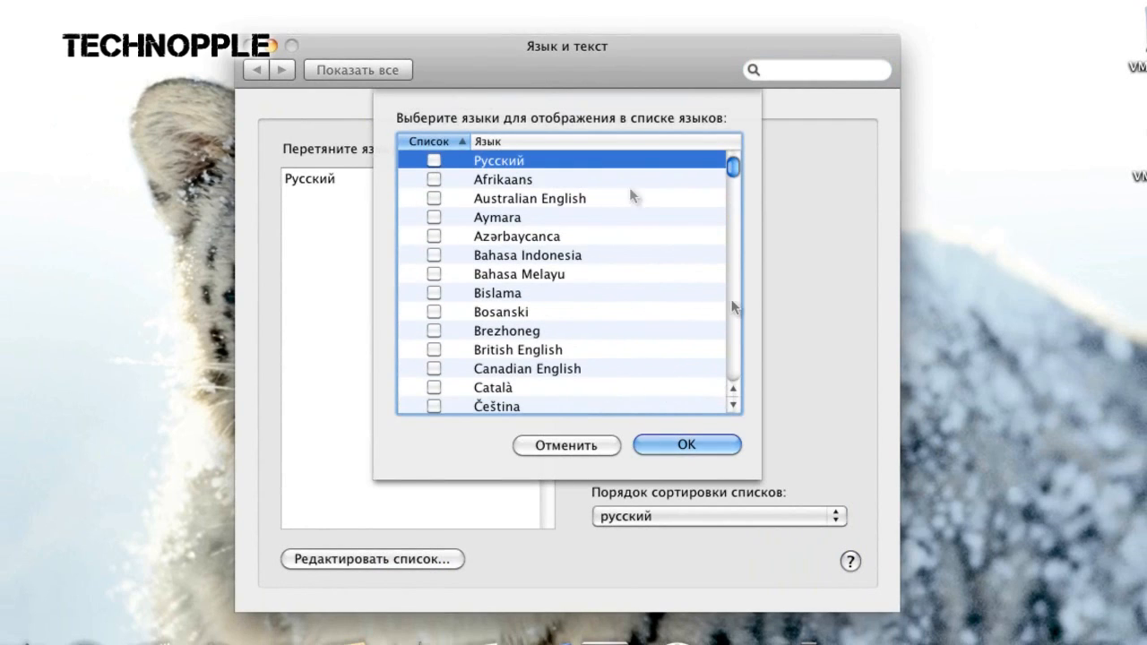
{"action": "left_click", "coordinate": [701, 440]}
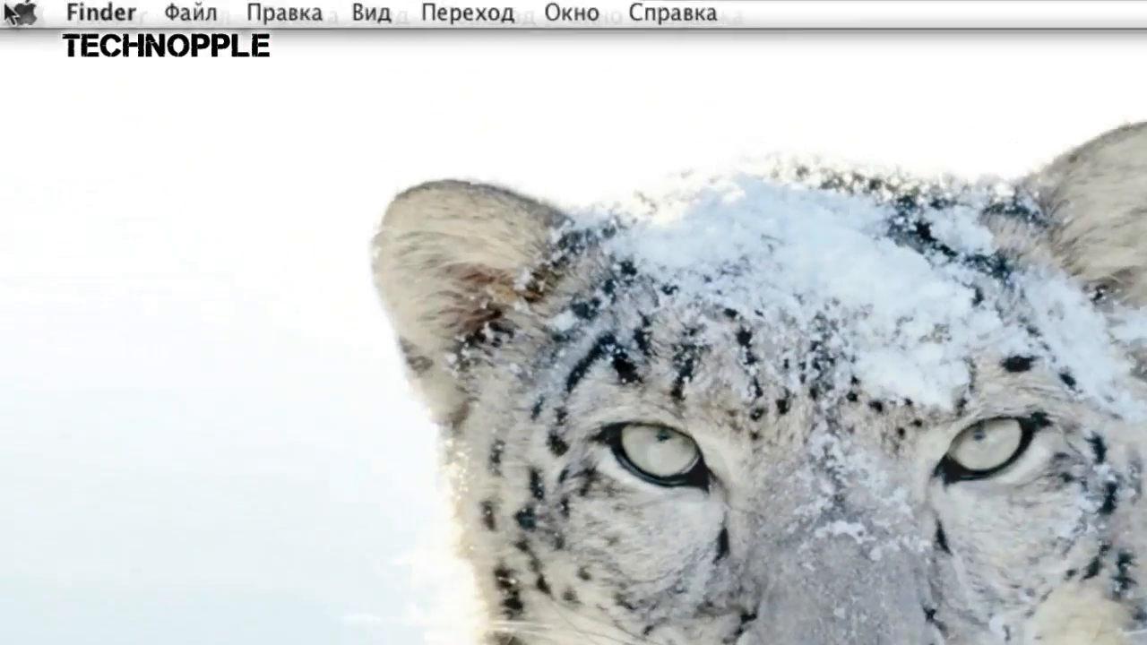
Step: Log out of the Mac OS session and log back in by entering the account password
{"action": "left_click", "coordinate": [15, 10]}
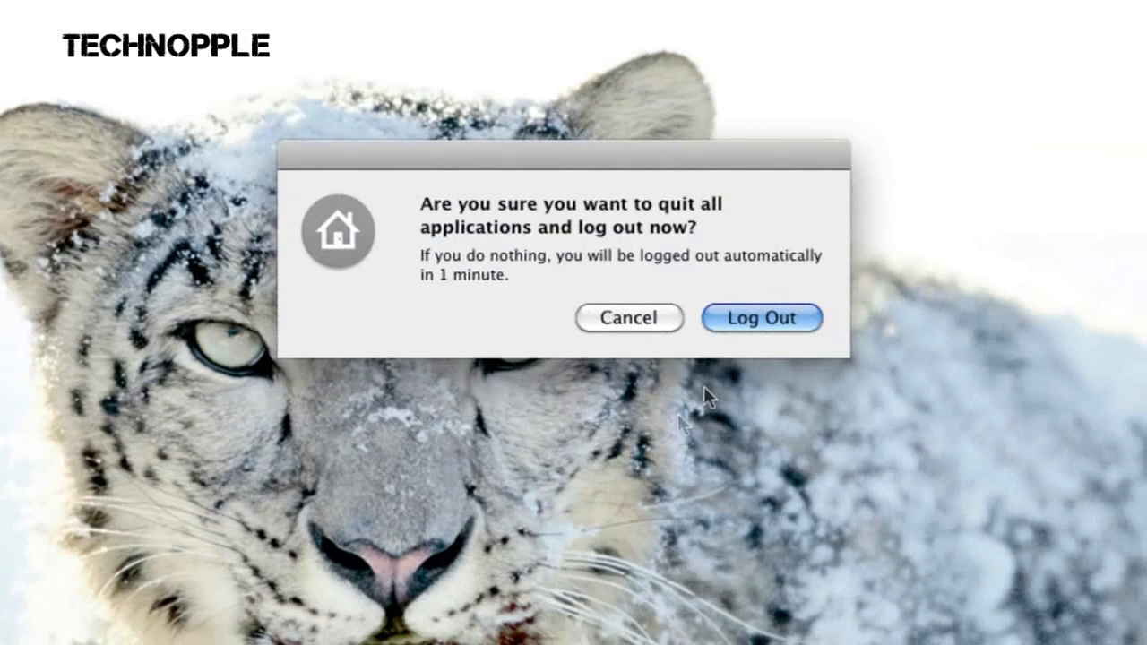
{"action": "left_click", "coordinate": [734, 325]}
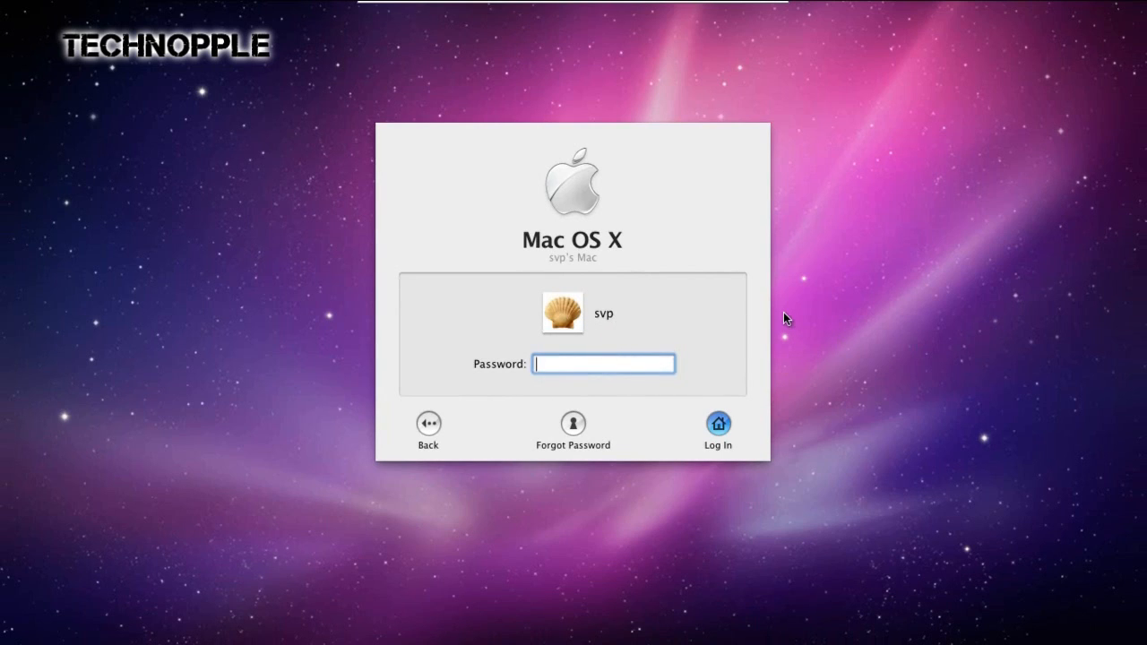
{"action": "type", "text": "***"}
{"action": "key", "text": "Return"}
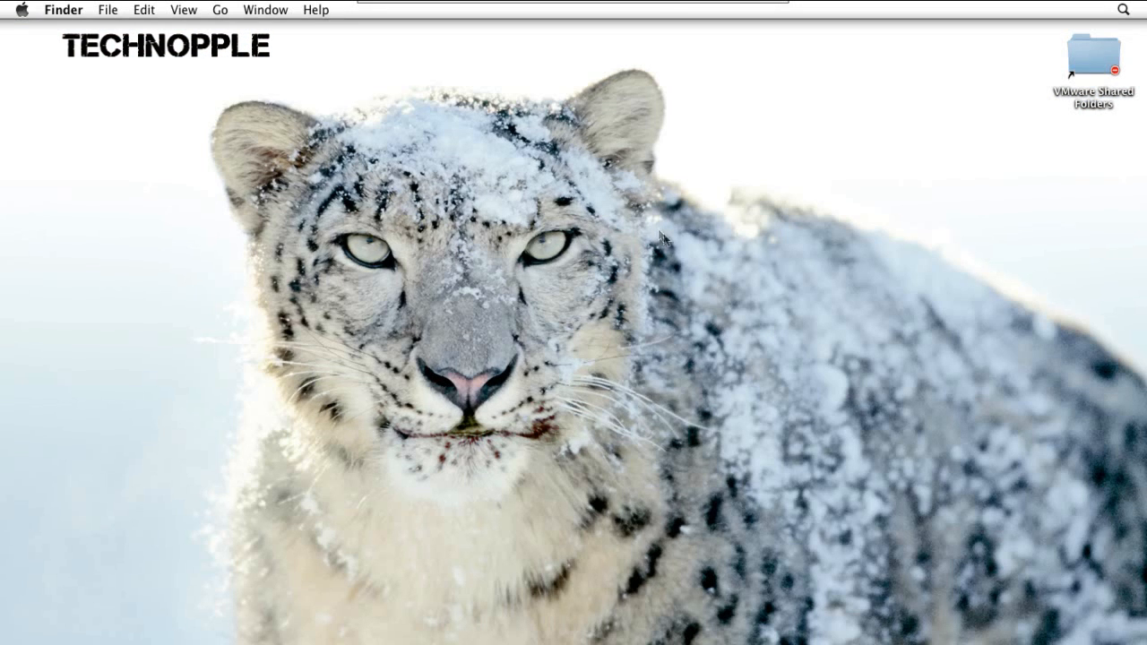
Step: Exit full screen mode, maximize the virtual machine's window, and return the virtual machine to full screen
{"action": "mouse_move", "coordinate": [670, 4]}
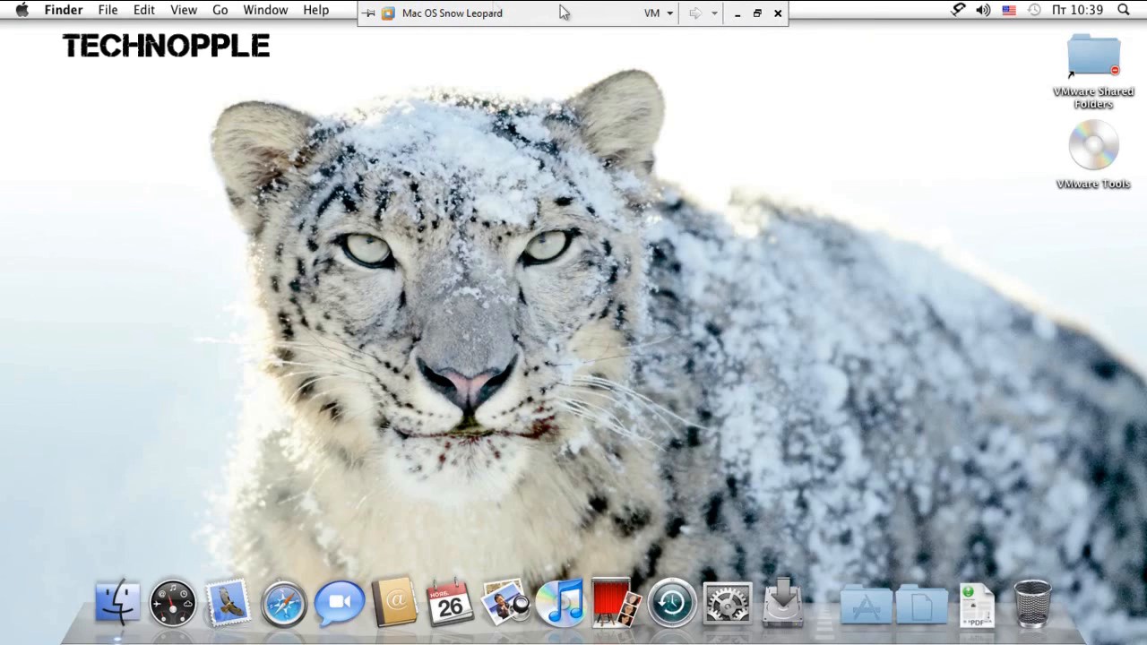
{"action": "left_click", "coordinate": [760, 15]}
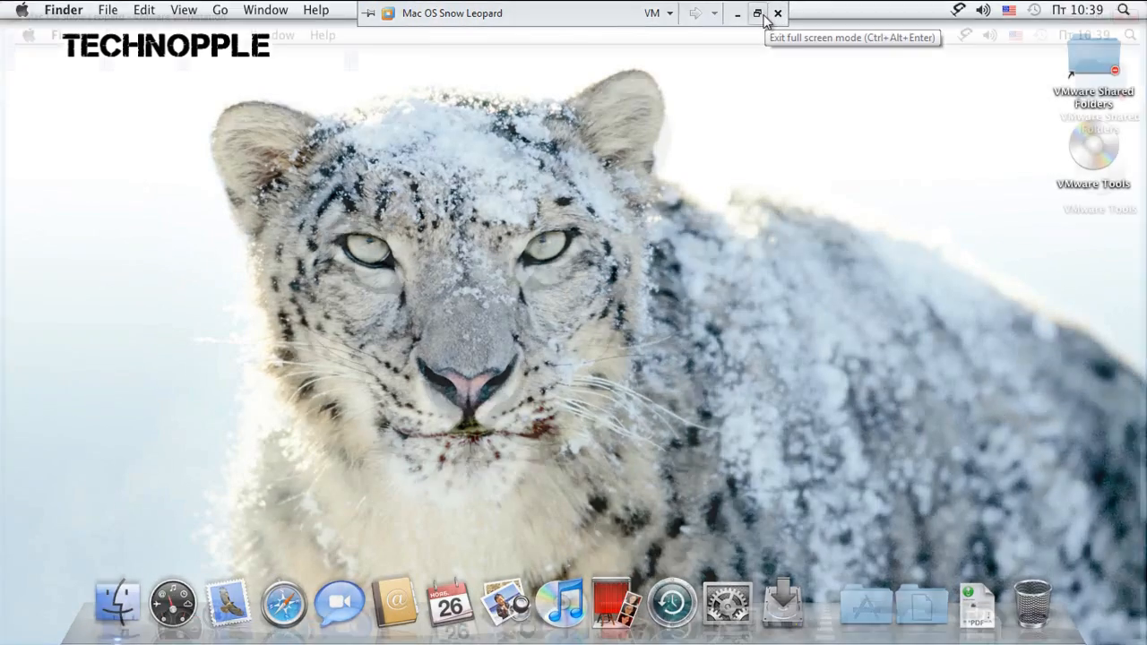
{"action": "left_click", "coordinate": [1043, 96]}
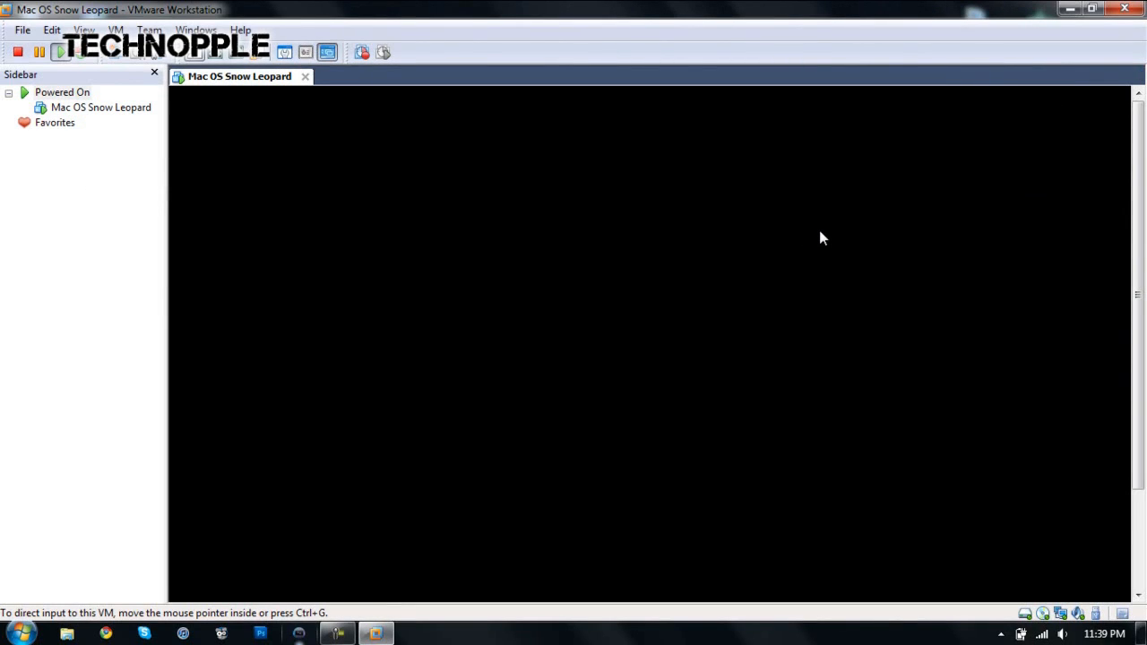
{"action": "left_click", "coordinate": [84, 31]}
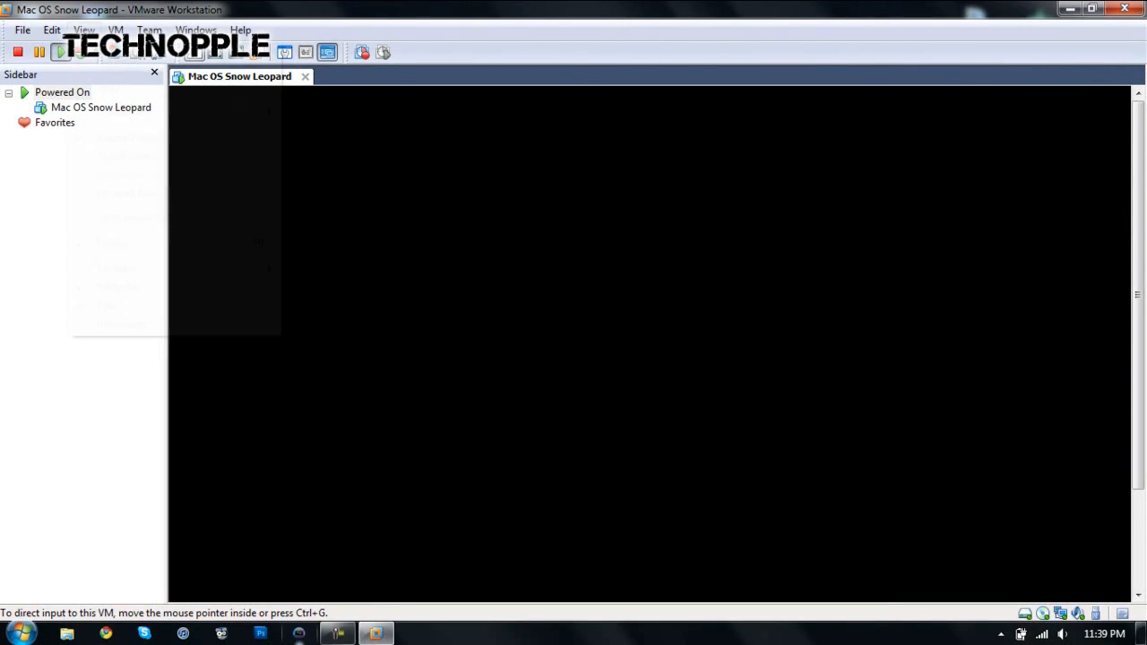
{"action": "left_click", "coordinate": [108, 47]}
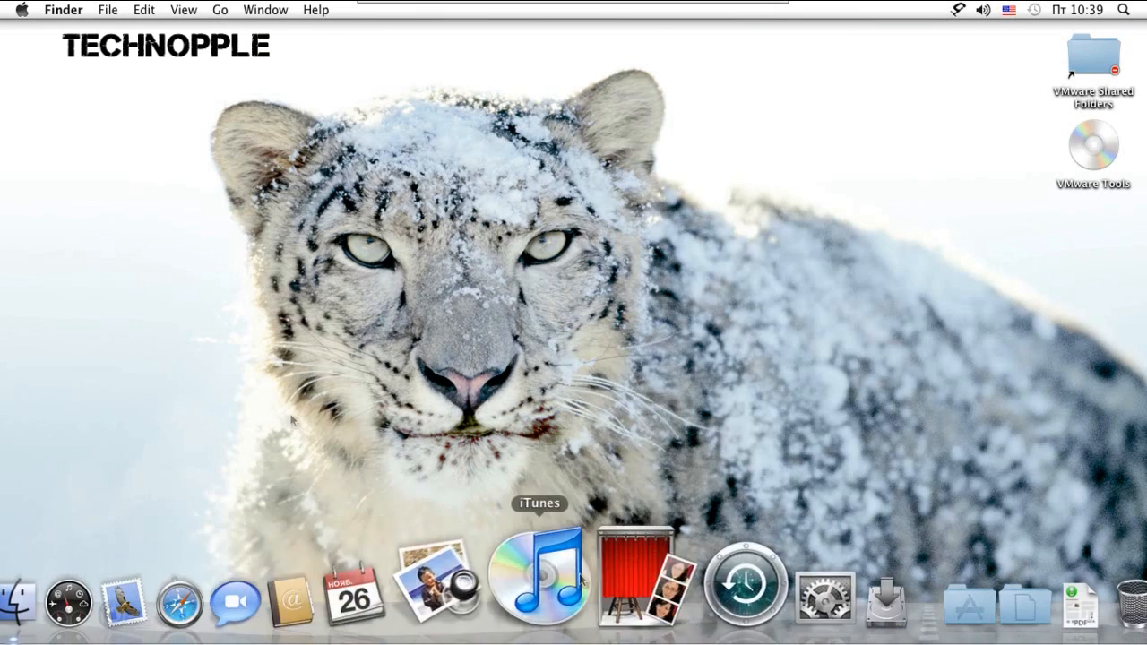
Step: Open the Dock preferences in Mac OS
{"action": "left_click", "coordinate": [19, 9]}
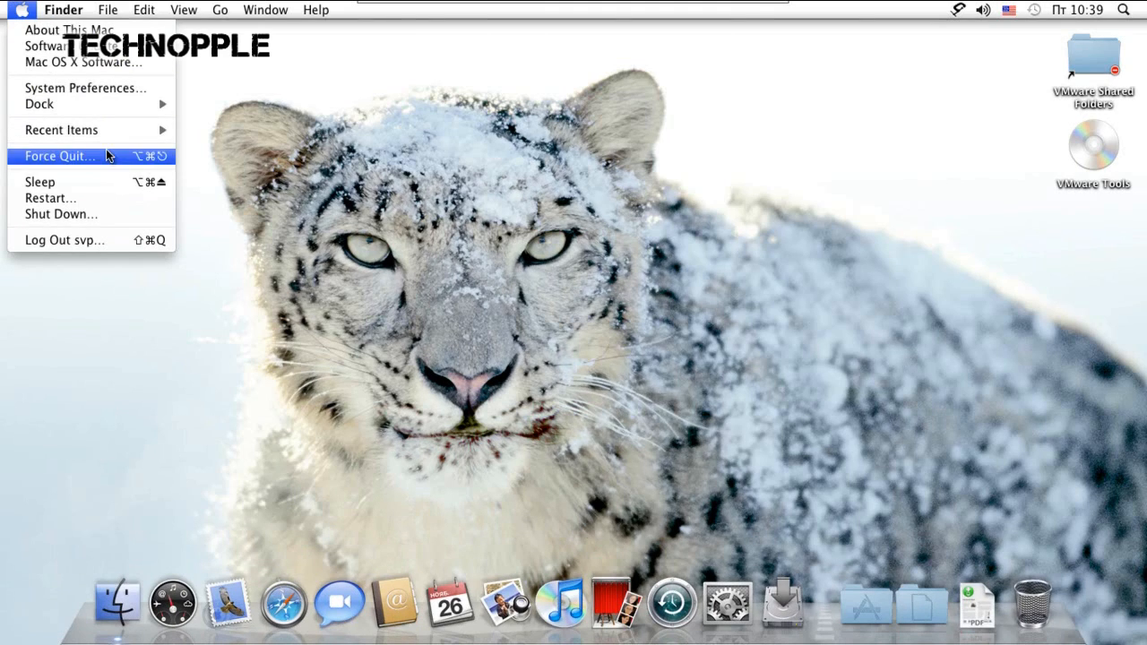
{"action": "mouse_move", "coordinate": [113, 106]}
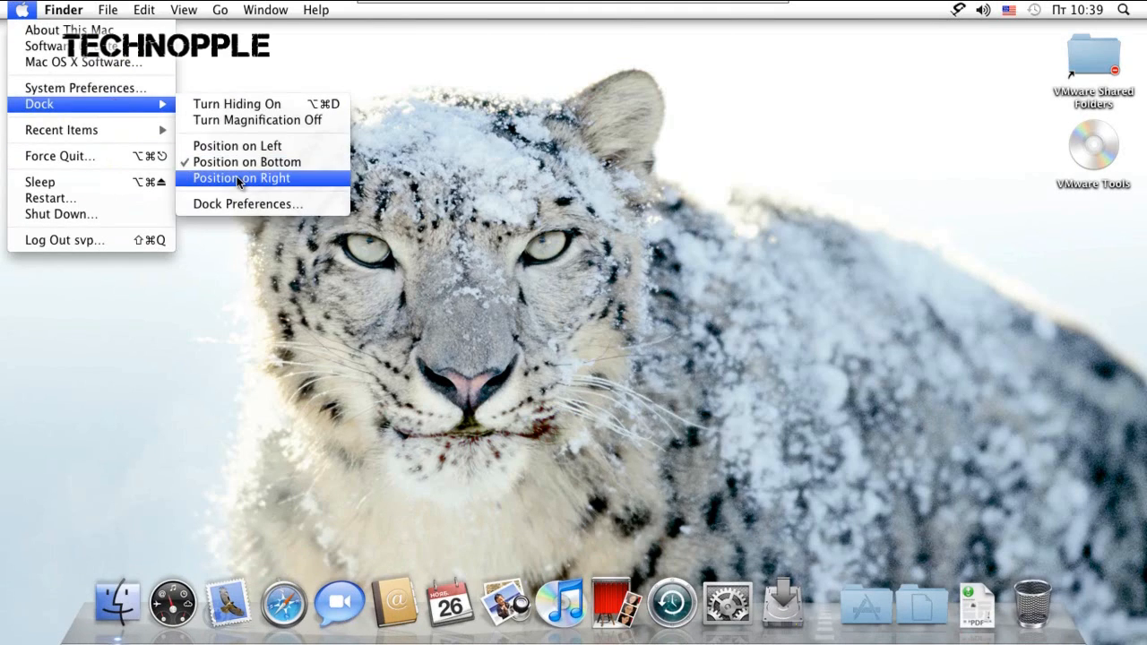
{"action": "left_click", "coordinate": [248, 205]}
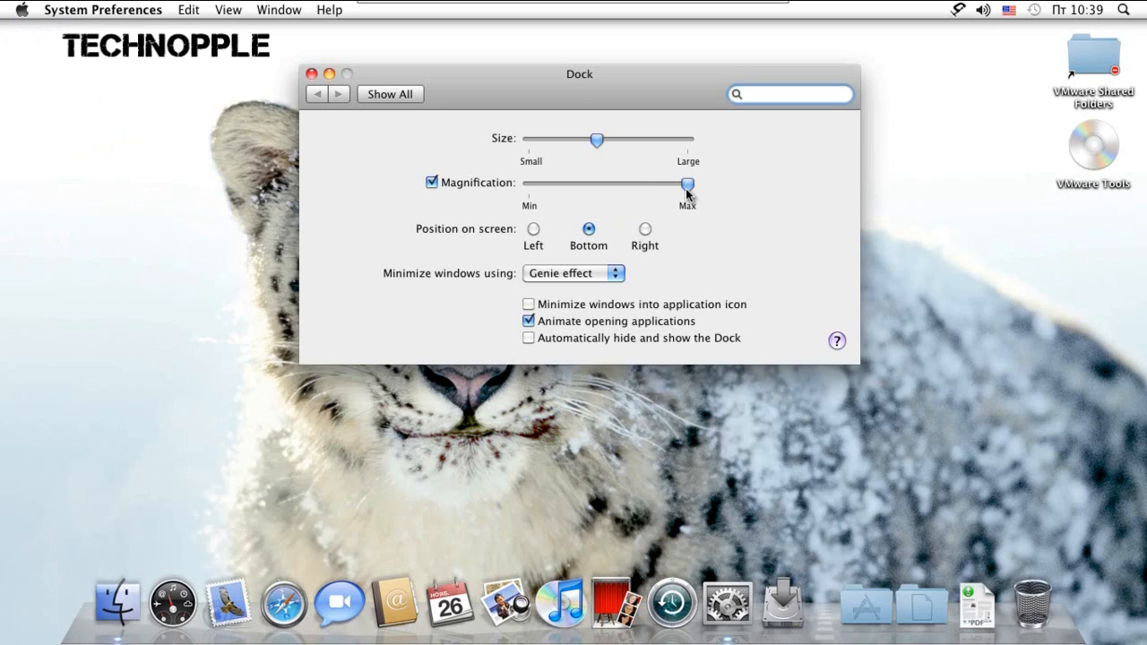
Step: Reduce the Dock's magnification to about the middle of its range, make the Dock smaller, and close the Dock preferences
{"action": "left_click_drag", "start_coordinate": [635, 189], "coordinate": [612, 189]}
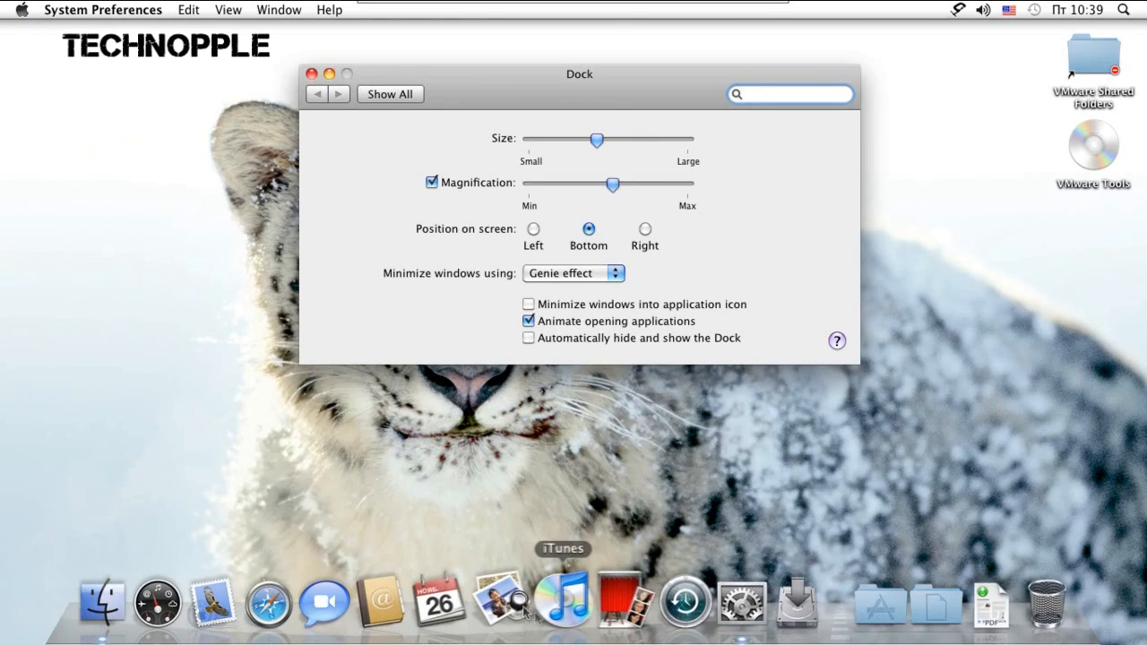
{"action": "left_click_drag", "start_coordinate": [596, 139], "coordinate": [556, 140]}
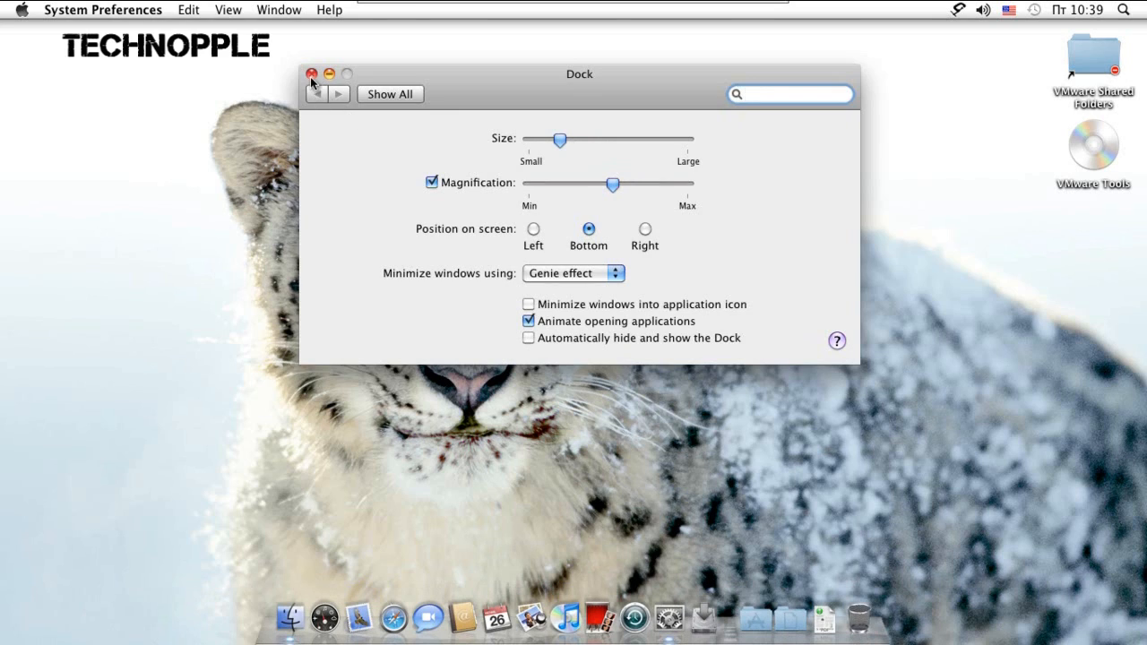
{"action": "left_click", "coordinate": [311, 75]}
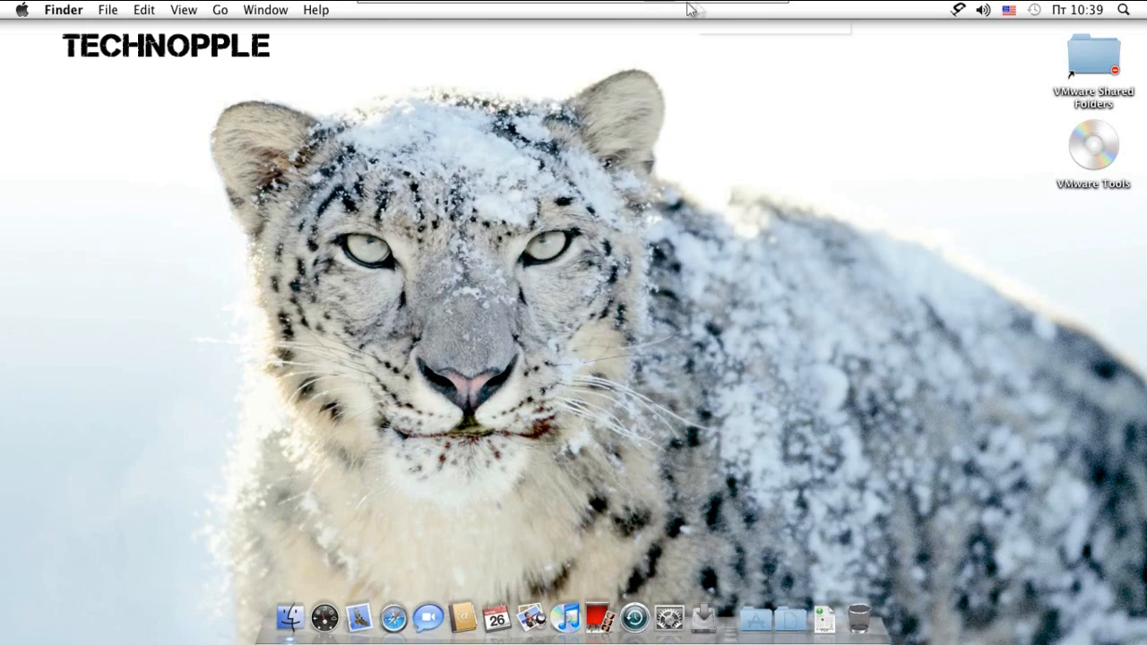
Step: Take the virtual machine out of full screen, maximize its window on the Windows desktop, and bring the Mac OS Dock into view
{"action": "mouse_move", "coordinate": [727, 9]}
{"action": "left_click", "coordinate": [757, 10]}
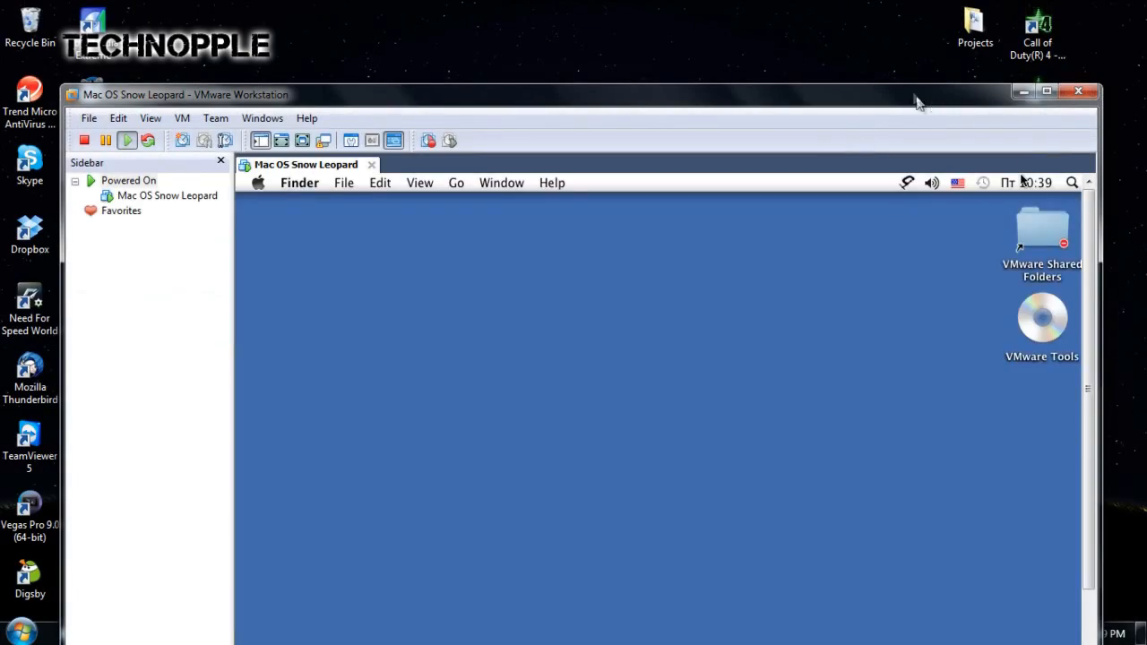
{"action": "left_click_drag", "start_coordinate": [914, 95], "coordinate": [894, 27]}
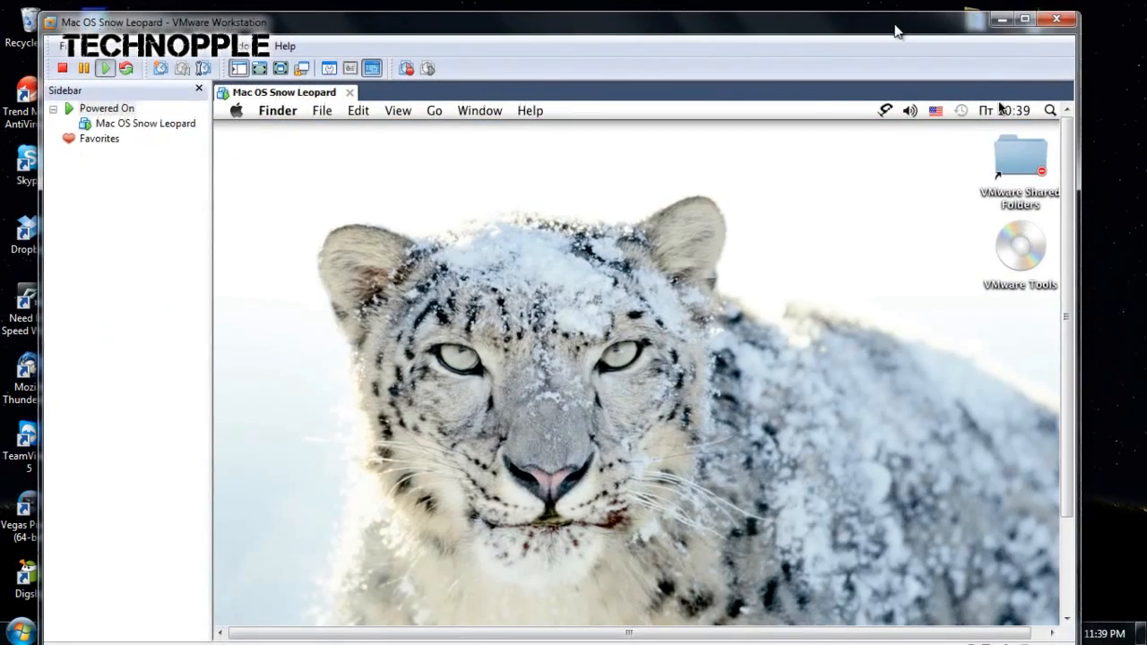
{"action": "left_click", "coordinate": [1025, 20]}
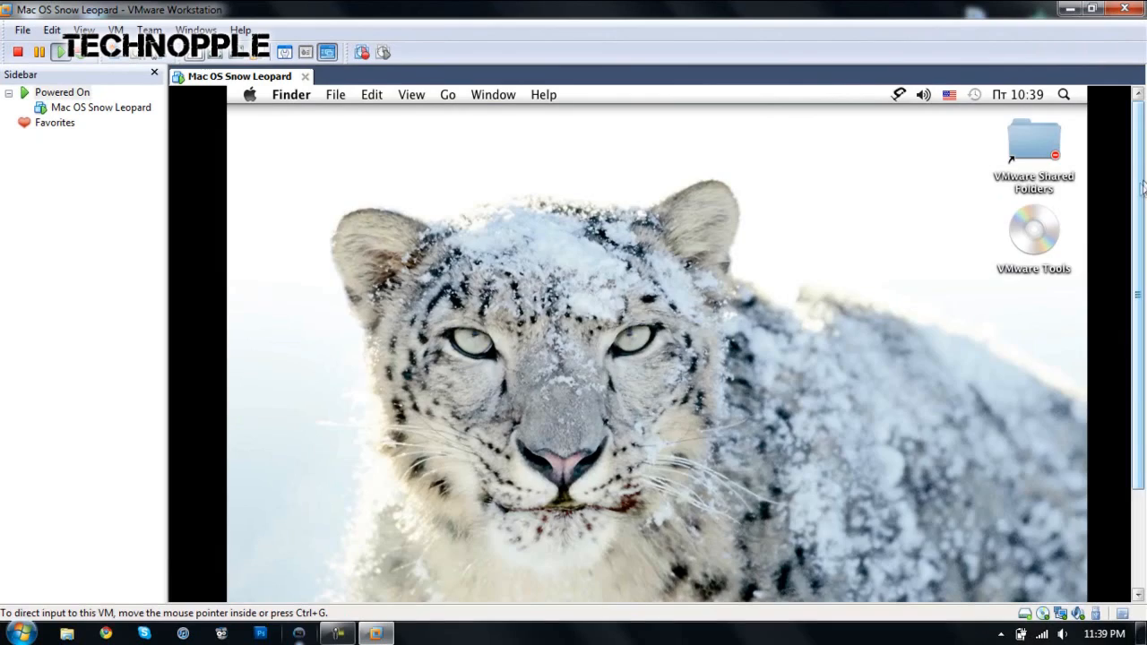
{"action": "left_click_drag", "start_coordinate": [1140, 188], "coordinate": [1145, 412]}
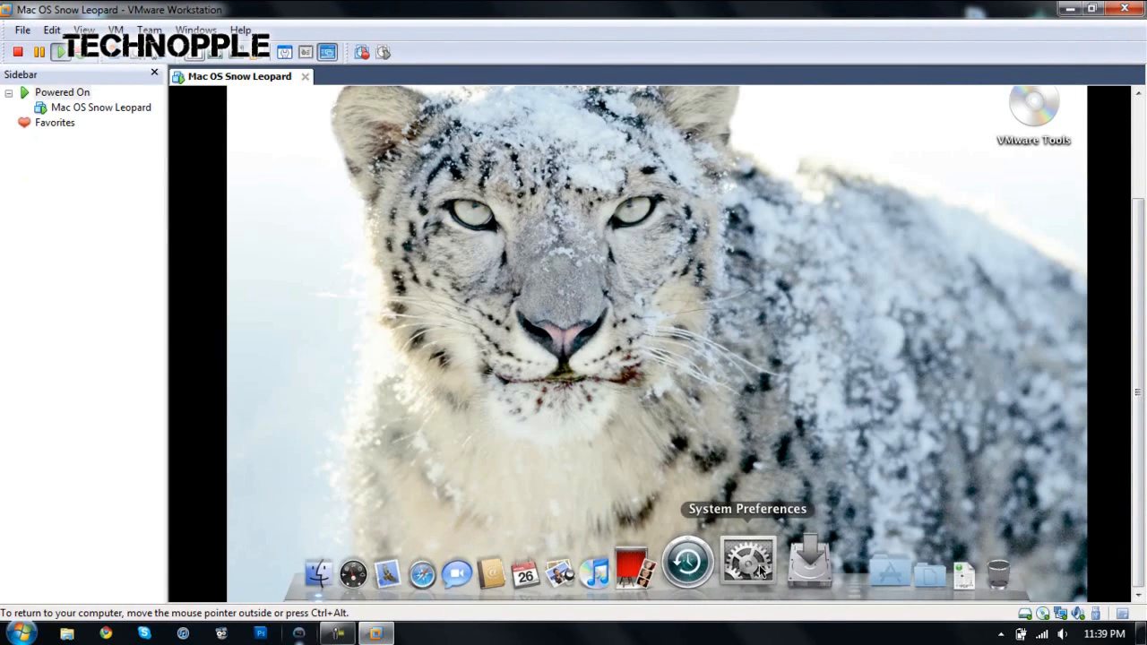
{"action": "left_click", "coordinate": [333, 632]}
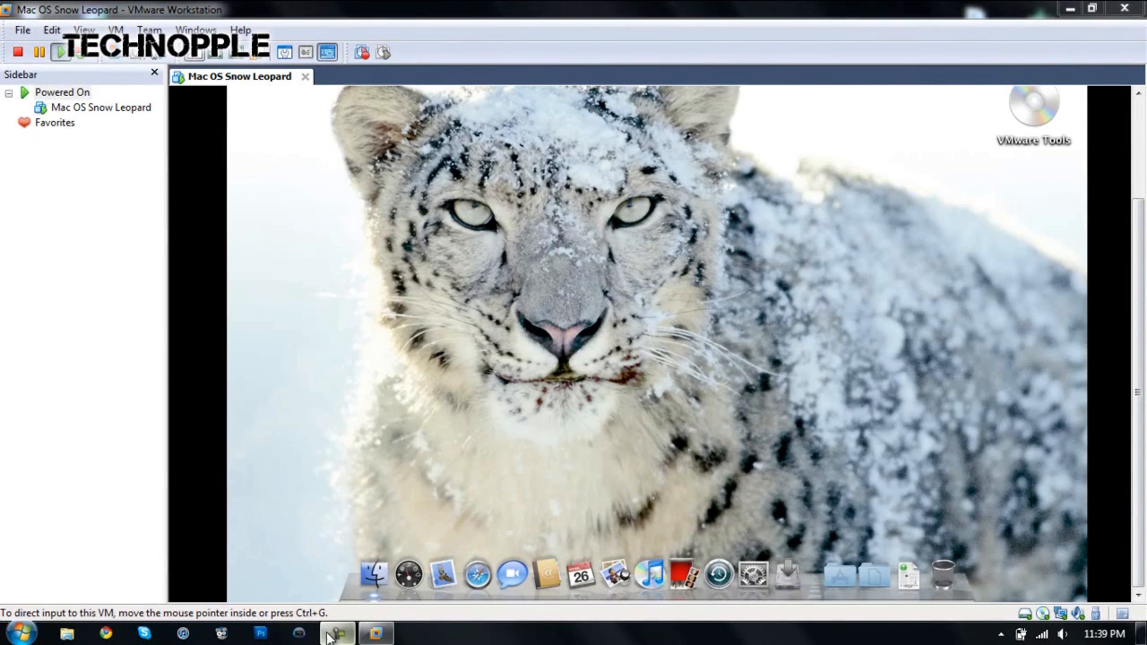